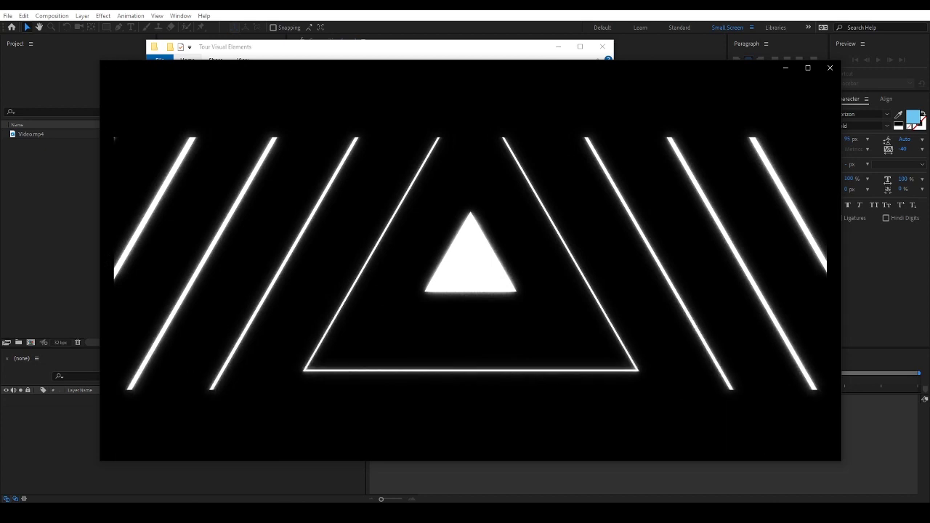
- Import 45.mp4 from the low beat rate Full HD folder, create a composition from it, and scrub through the footage
{"action": "left_click", "coordinate": [830, 67]}
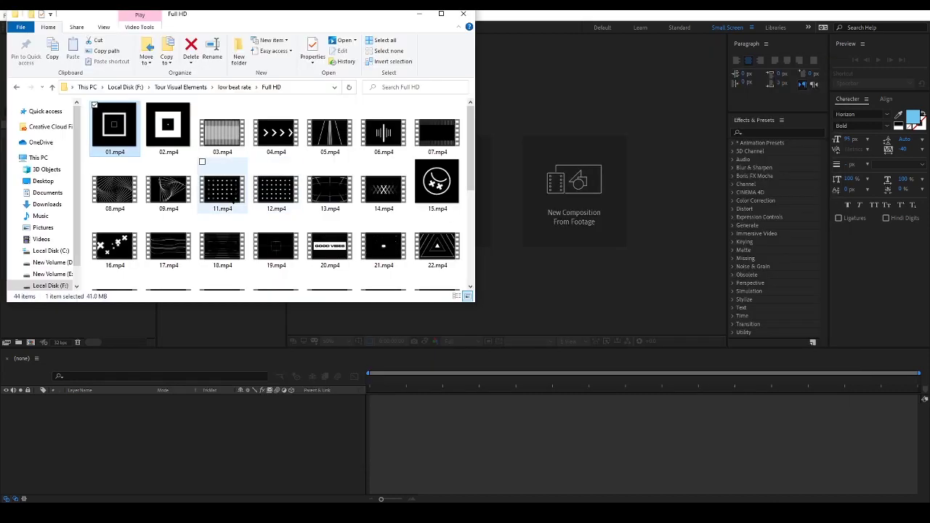
{"action": "left_click_drag", "start_coordinate": [233, 18], "coordinate": [450, 57]}
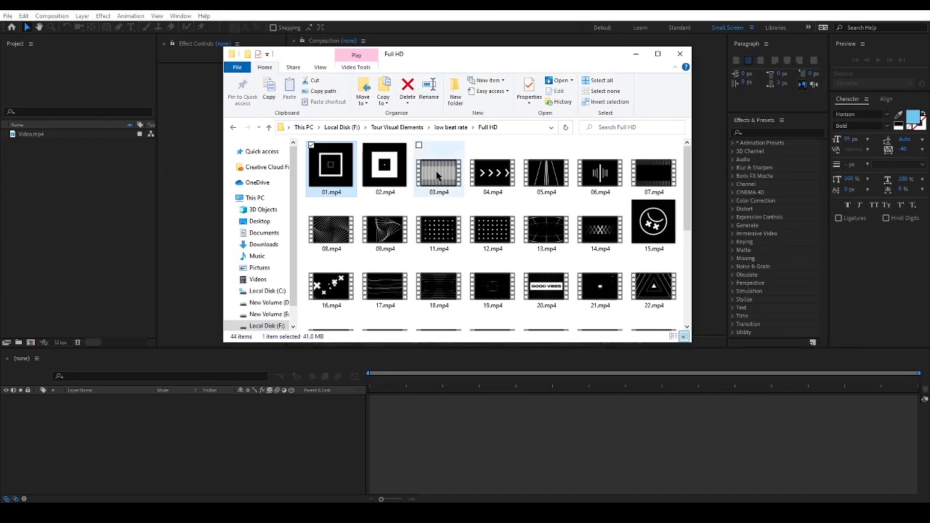
{"action": "scroll", "coordinate": [494, 247], "scroll_direction": "down", "scroll_amount": 2}
{"action": "scroll", "coordinate": [494, 247], "scroll_direction": "down", "scroll_amount": 2}
{"action": "left_click_drag", "start_coordinate": [385, 305], "coordinate": [69, 178]}
{"action": "left_click_drag", "start_coordinate": [44, 135], "coordinate": [31, 342]}
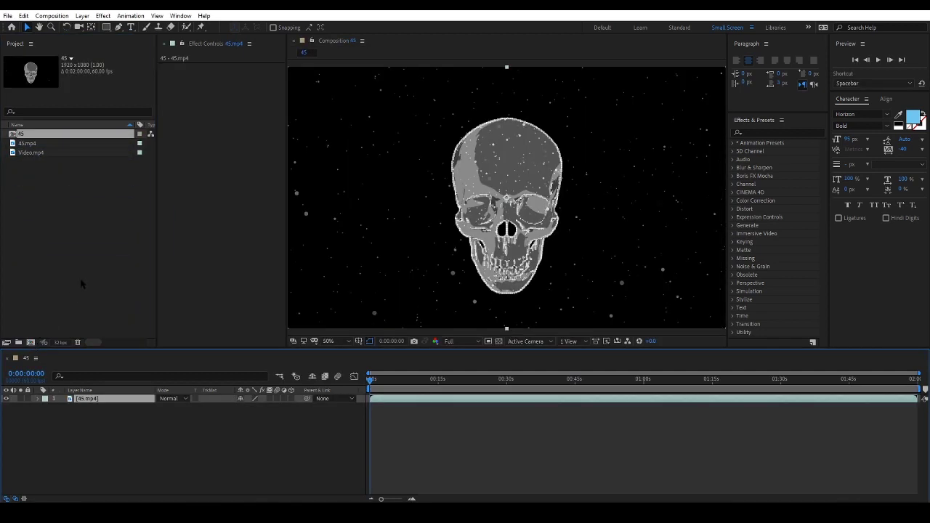
{"action": "left_click", "coordinate": [576, 384]}
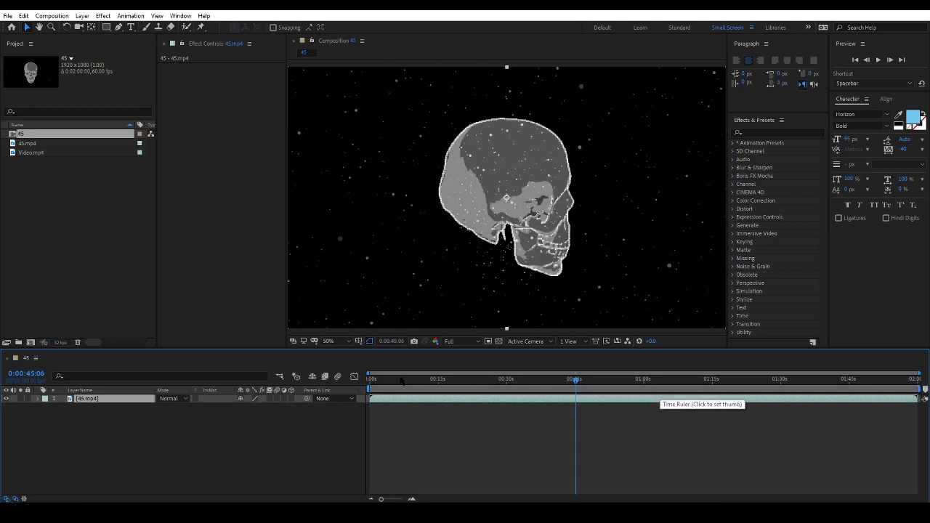
{"action": "left_click_drag", "start_coordinate": [400, 380], "coordinate": [369, 380]}
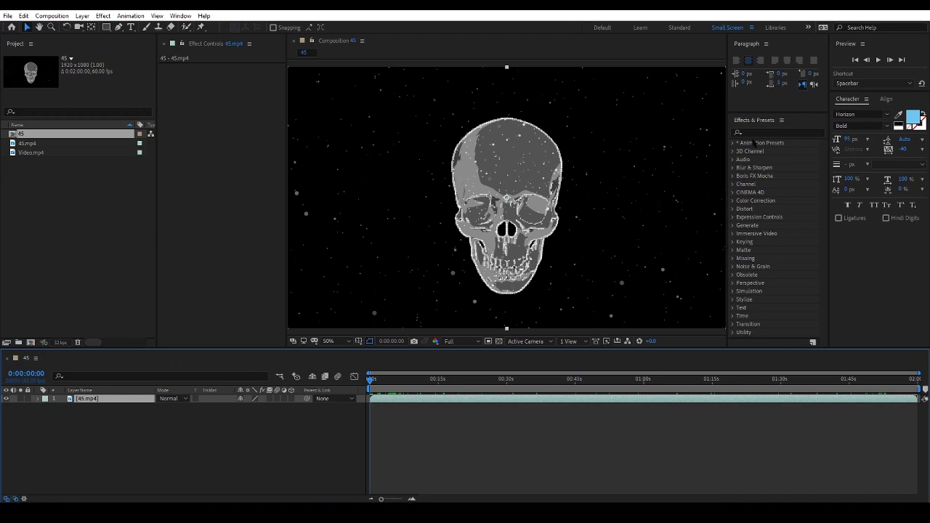
- Apply the Glow effect to the 45.mp4 layer with a 79.2% threshold and a radius of 51
{"action": "left_click", "coordinate": [751, 133]}
{"action": "type", "text": "glow"}
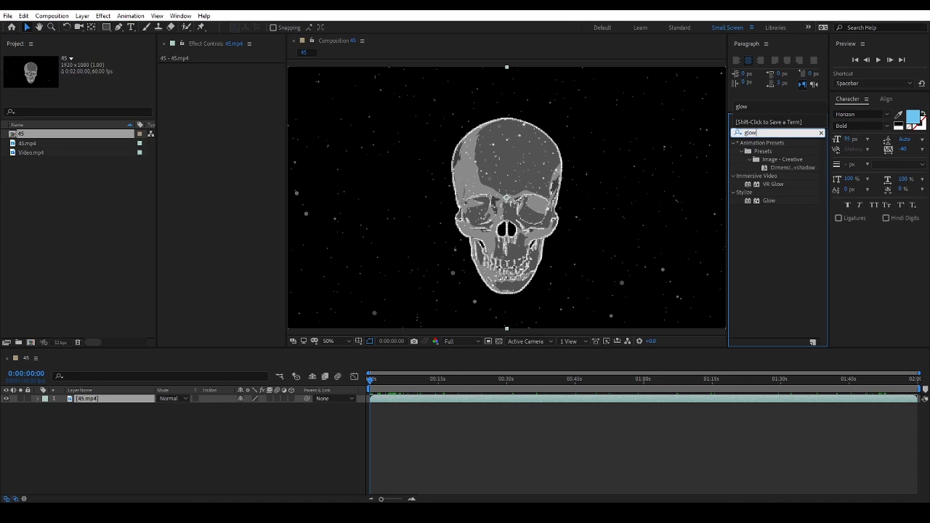
{"action": "double_click", "coordinate": [769, 200]}
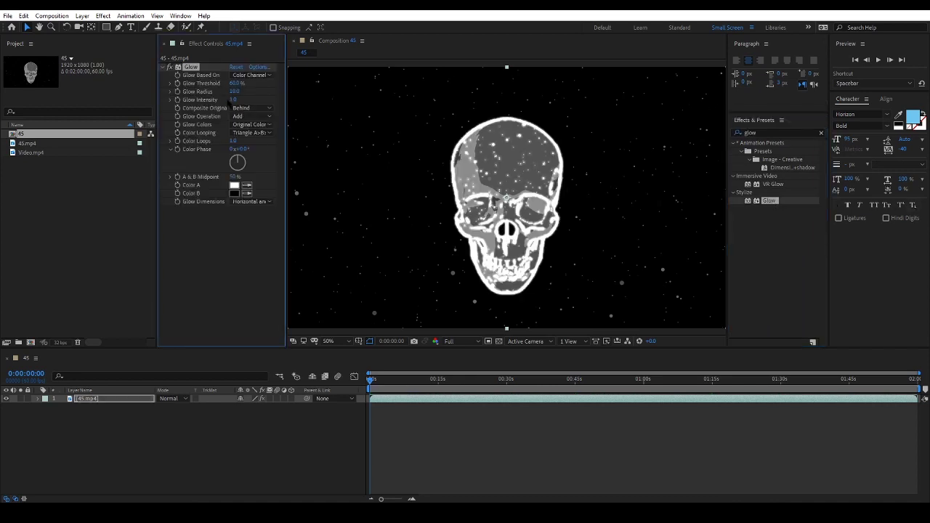
{"action": "mouse_move", "coordinate": [241, 83]}
{"action": "left_mouse_down"}
{"action": "mouse_move", "coordinate": [267, 85]}
{"action": "mouse_move", "coordinate": [262, 95]}
{"action": "mouse_move", "coordinate": [224, 83]}
{"action": "left_mouse_up"}
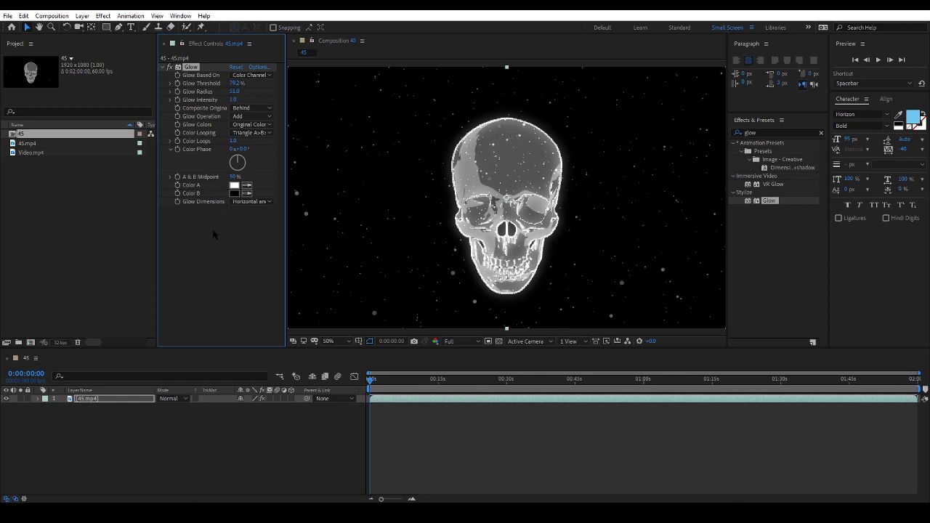
- Apply the Noise effect to the 45.mp4 layer at 11% and turn off color noise
{"action": "double_click", "coordinate": [750, 133]}
{"action": "type", "text": "nois"}
{"action": "double_click", "coordinate": [769, 184]}
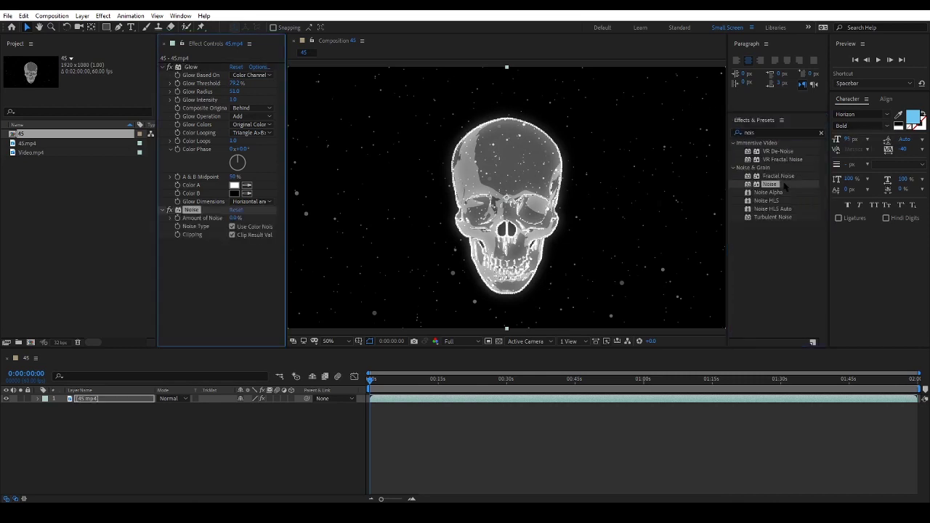
{"action": "left_click_drag", "start_coordinate": [235, 218], "coordinate": [243, 218]}
{"action": "scroll", "coordinate": [573, 228], "scroll_direction": "up", "scroll_amount": 4}
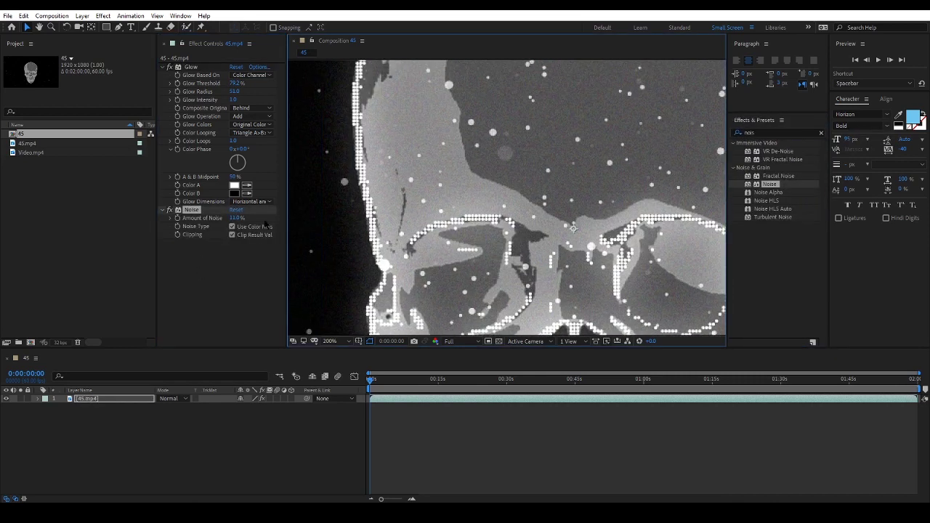
{"action": "left_click", "coordinate": [232, 226]}
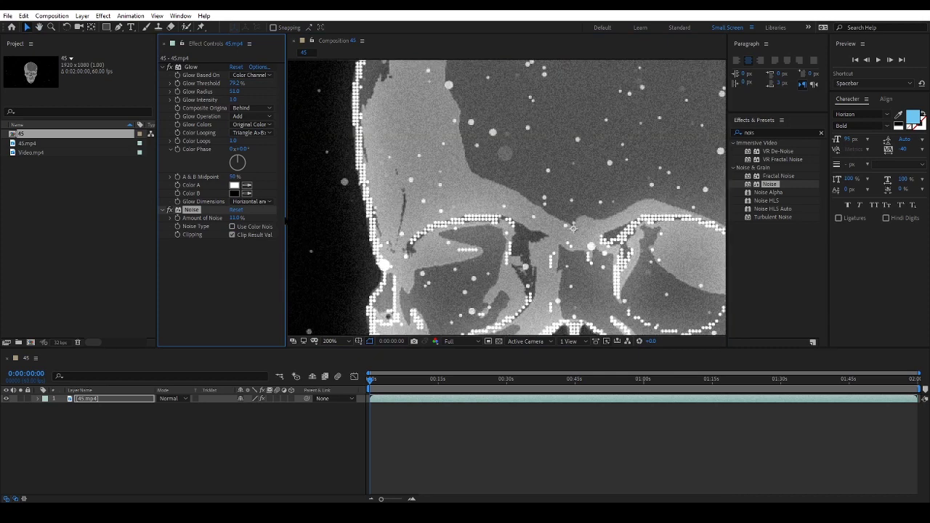
- Adjust the skull layer's Glow to a 64.3% threshold and a radius of 69, and preview the animation
{"action": "mouse_move", "coordinate": [234, 83]}
{"action": "left_mouse_down"}
{"action": "mouse_move", "coordinate": [218, 86]}
{"action": "mouse_move", "coordinate": [239, 96]}
{"action": "left_mouse_up"}
{"action": "key", "text": "space"}
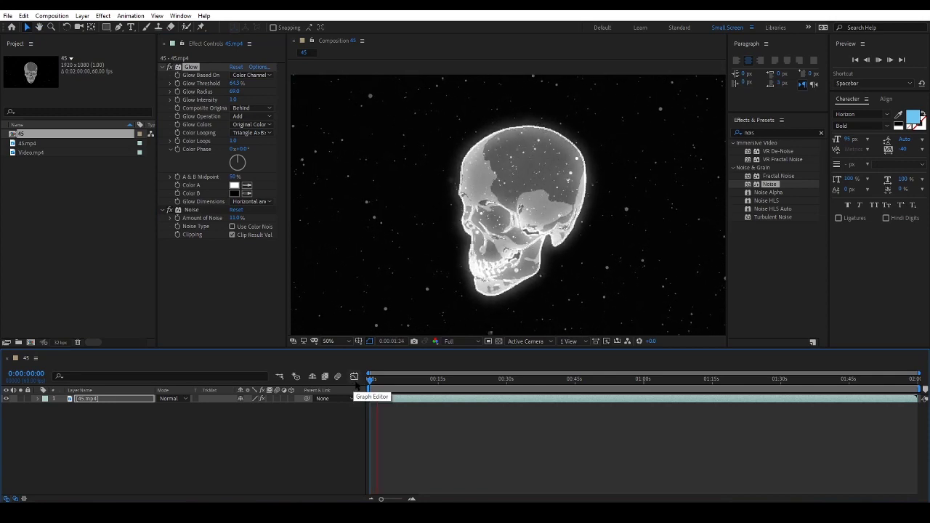
{"action": "key", "text": "space"}
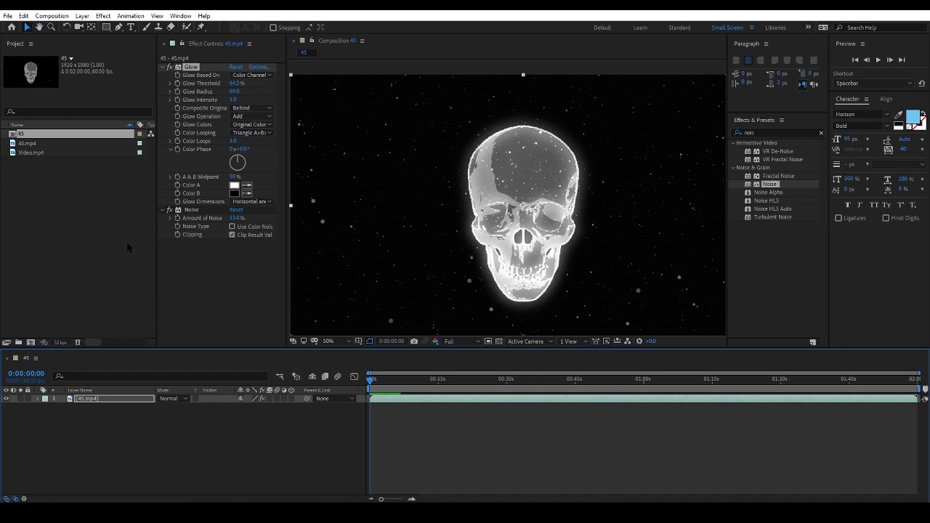
- Import 44.mp4 from the high beat rate Full HD folder and place it above the 45.mp4 layer
{"action": "double_click", "coordinate": [105, 248]}
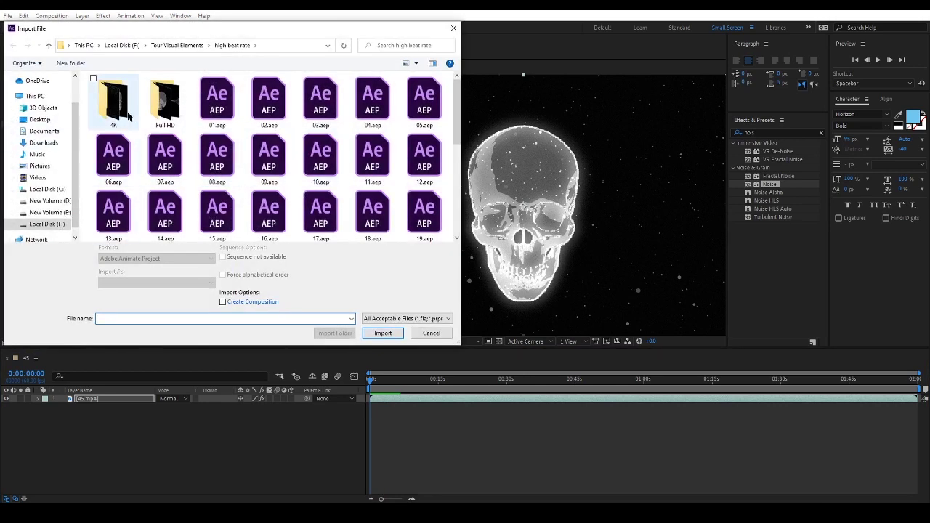
{"action": "double_click", "coordinate": [165, 100]}
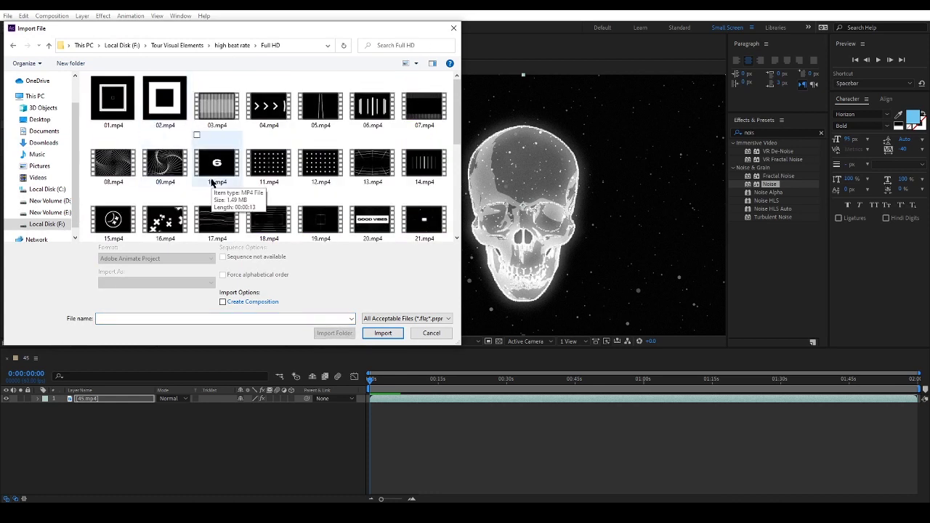
{"action": "scroll", "coordinate": [211, 187], "scroll_direction": "down", "scroll_amount": 1}
{"action": "scroll", "coordinate": [347, 196], "scroll_direction": "down", "scroll_amount": 3}
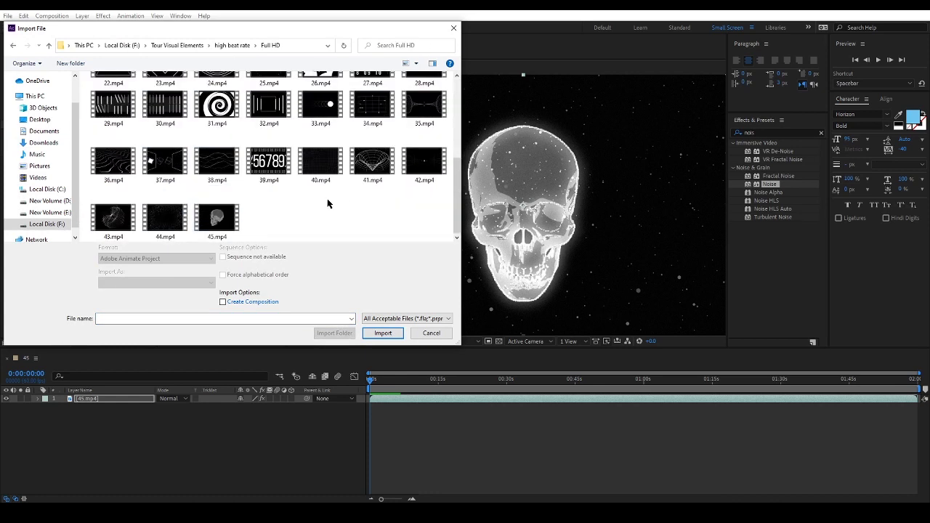
{"action": "left_click", "coordinate": [147, 232]}
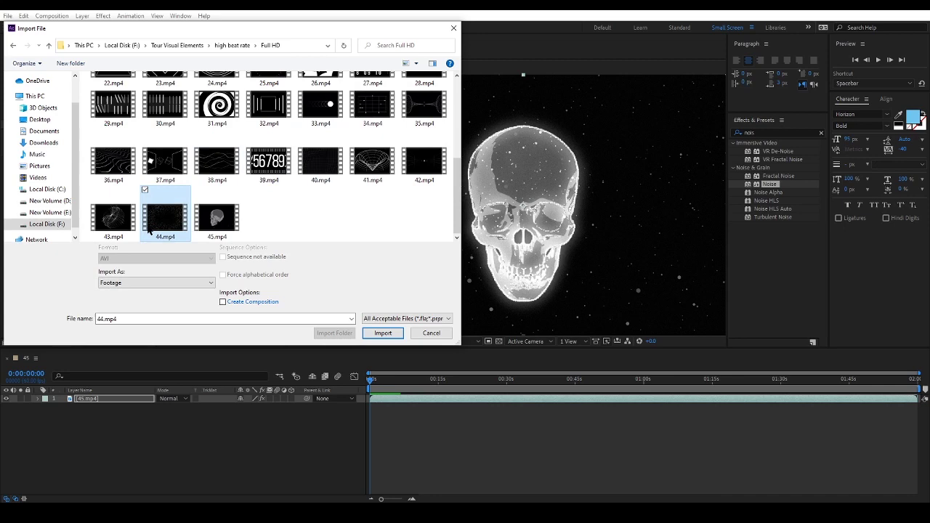
{"action": "double_click", "coordinate": [149, 231]}
{"action": "left_click_drag", "start_coordinate": [29, 143], "coordinate": [122, 395]}
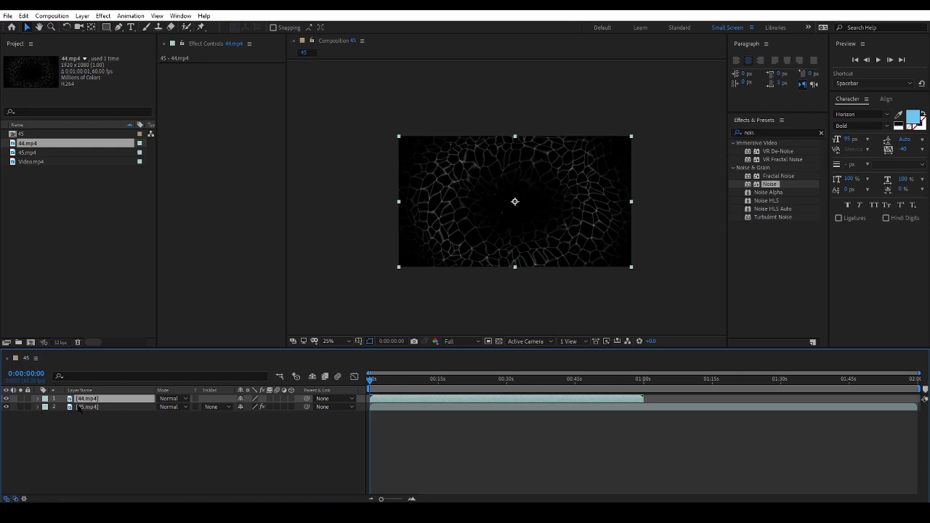
- Try the Add blend mode on the 44.mp4 layer, settle on Lighten, and set the 45.mp4 layer's track matte to luma inverted
{"action": "left_click", "coordinate": [172, 398]}
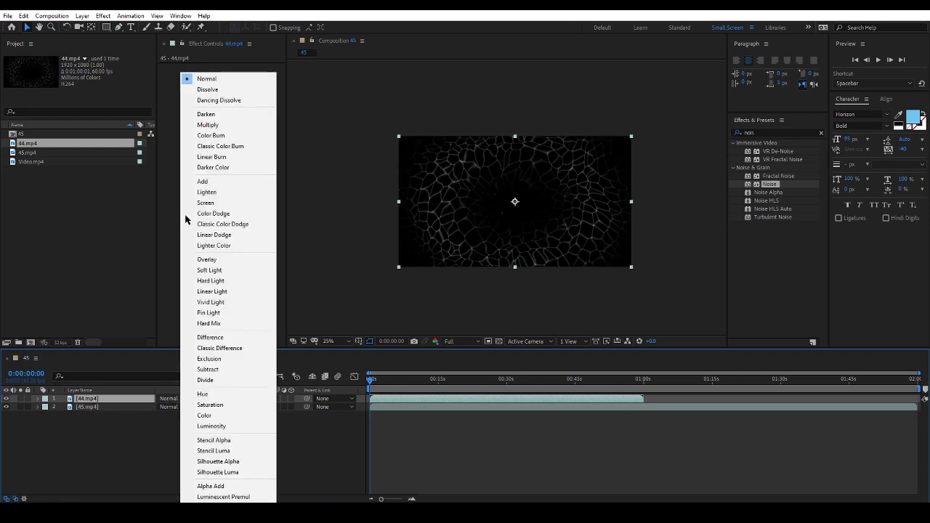
{"action": "left_click", "coordinate": [203, 182]}
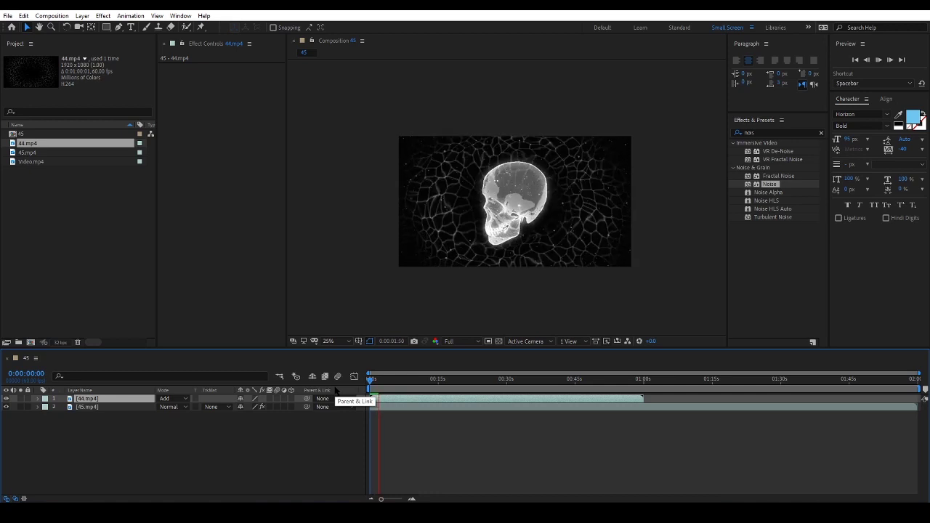
{"action": "left_click", "coordinate": [173, 399]}
{"action": "left_click", "coordinate": [216, 192]}
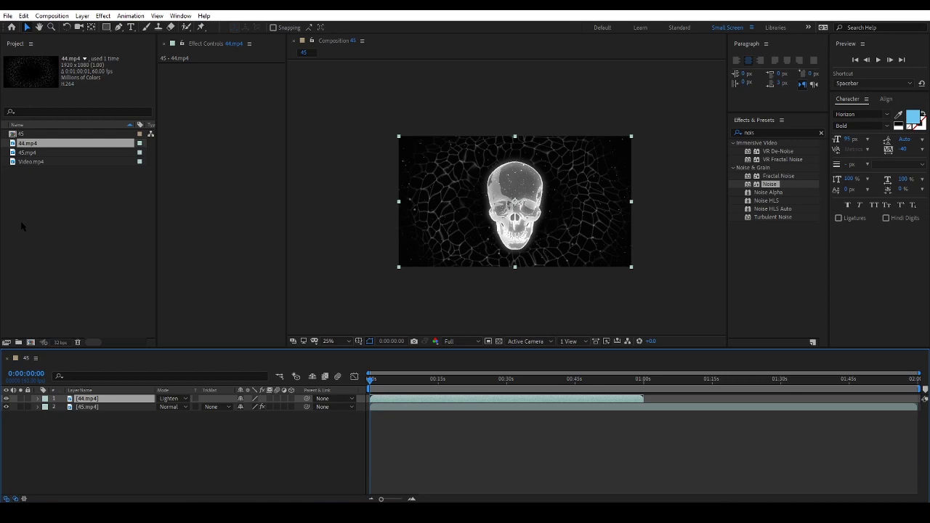
{"action": "left_click", "coordinate": [37, 201]}
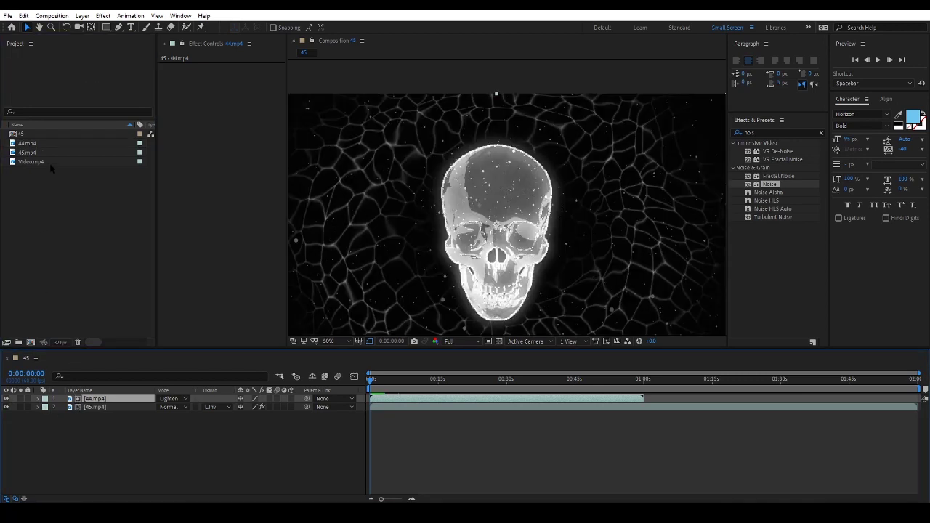
- Import 11.mp4 from the high beat rate Full HD folder and create a new composition from it
{"action": "left_click", "coordinate": [37, 153]}
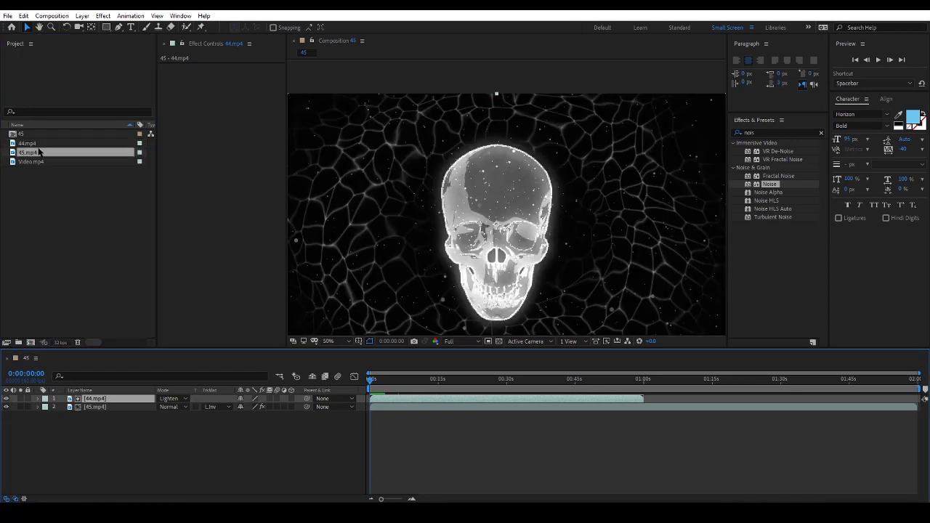
{"action": "left_click", "coordinate": [32, 144], "text": "shift"}
{"action": "double_click", "coordinate": [41, 211]}
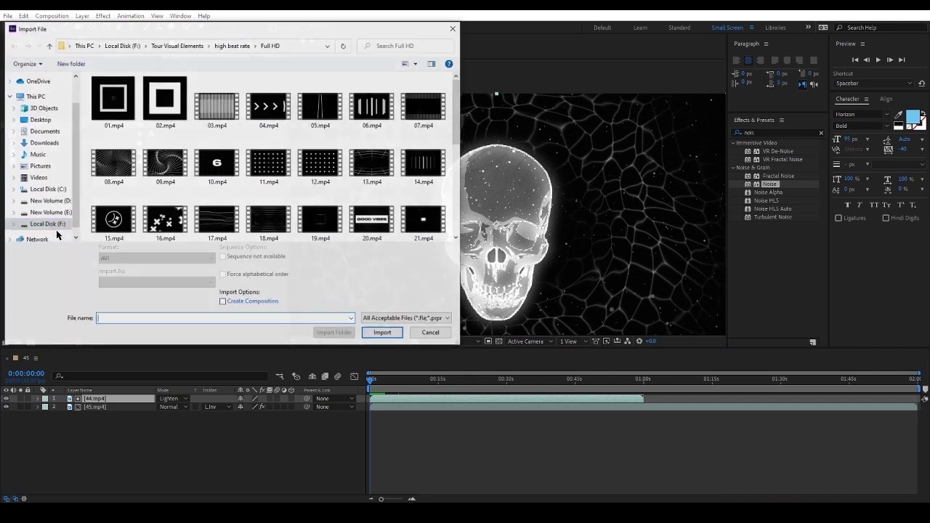
{"action": "left_click", "coordinate": [269, 171]}
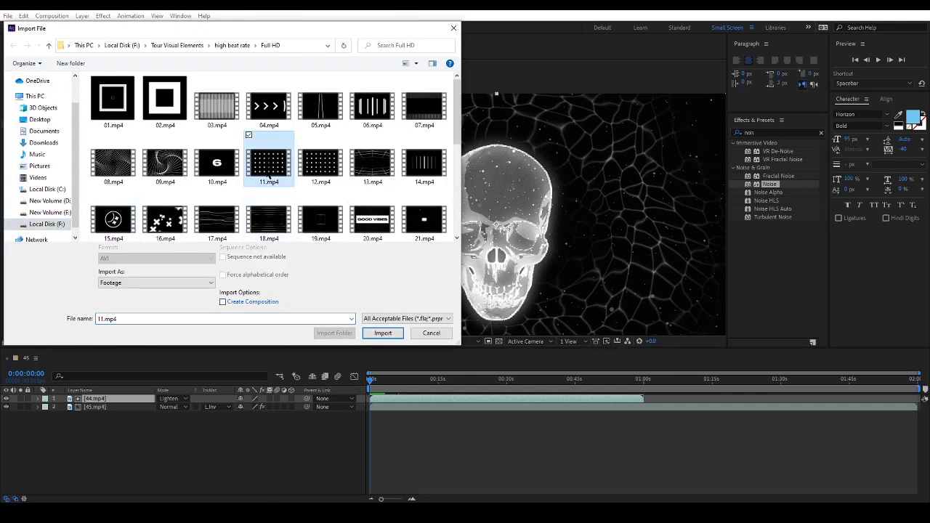
{"action": "double_click", "coordinate": [268, 171]}
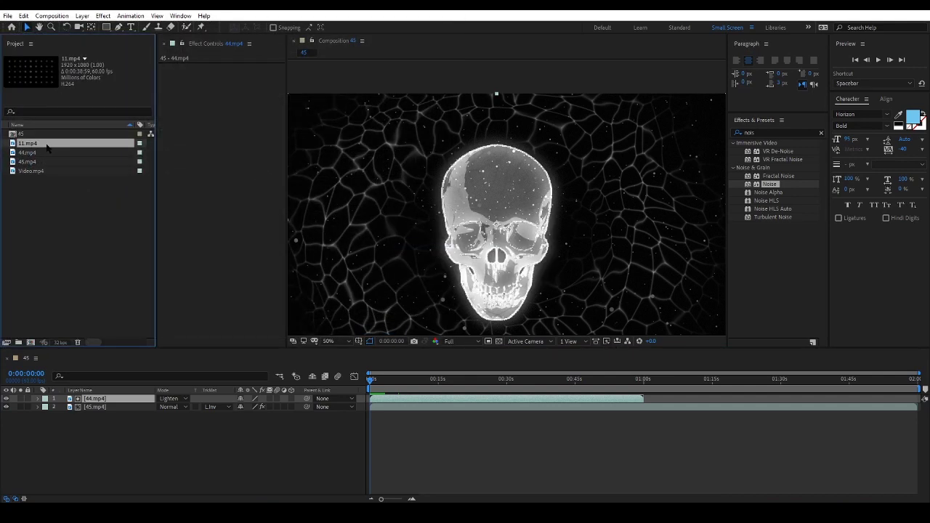
{"action": "left_click_drag", "start_coordinate": [47, 147], "coordinate": [31, 344]}
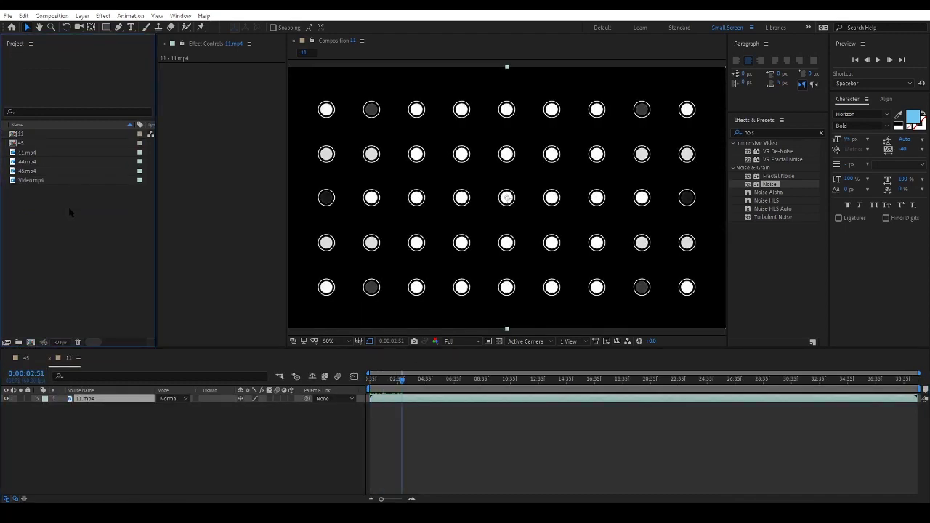
- Import 40.mp4 and place it above the 11.mp4 layer in the composition
{"action": "key", "text": "ctrl+i"}
{"action": "scroll", "coordinate": [263, 200], "scroll_direction": "down", "scroll_amount": 5}
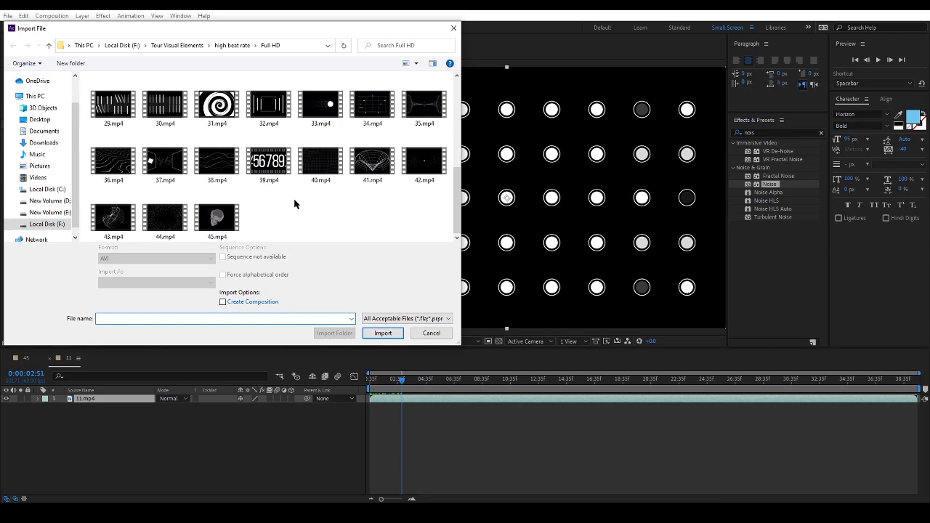
{"action": "double_click", "coordinate": [321, 161]}
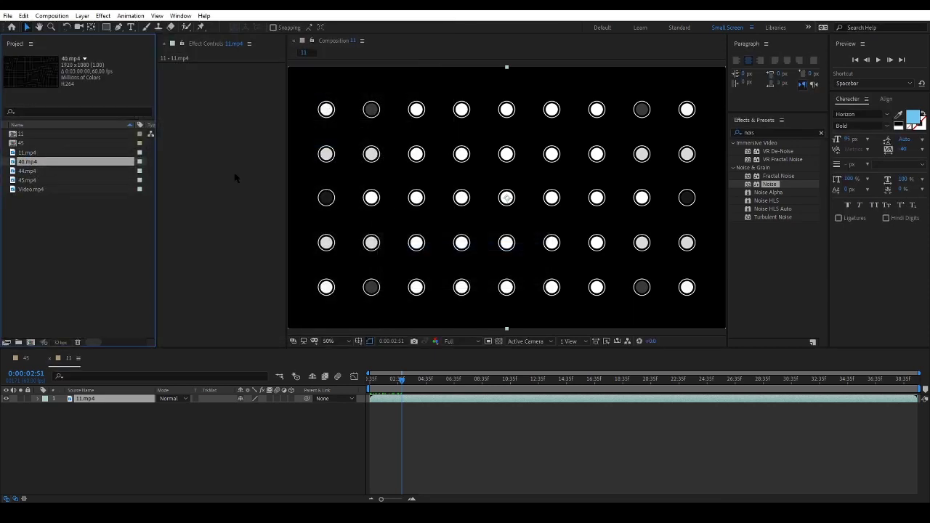
{"action": "left_click_drag", "start_coordinate": [72, 168], "coordinate": [124, 400]}
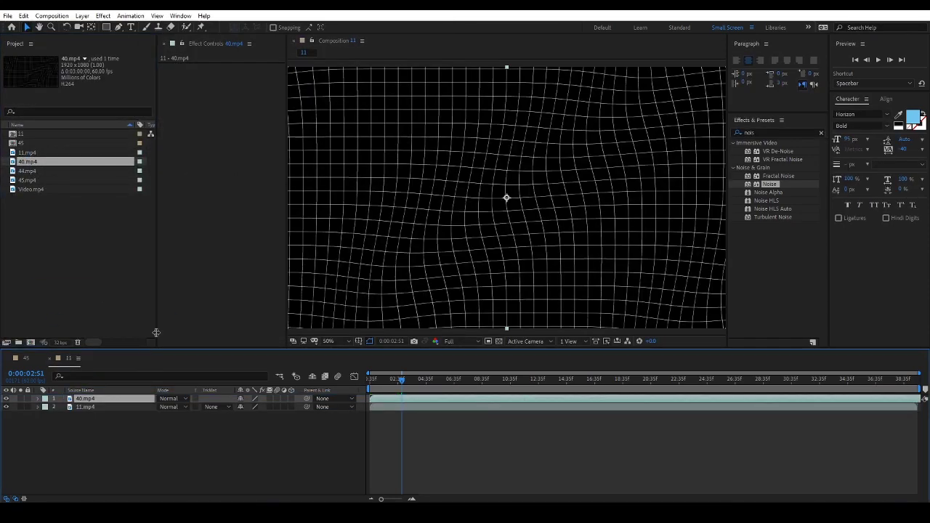
- Set the 40.mp4 layer's blend mode to Add and preview the combined animation
{"action": "left_click", "coordinate": [167, 399]}
{"action": "left_click", "coordinate": [206, 181]}
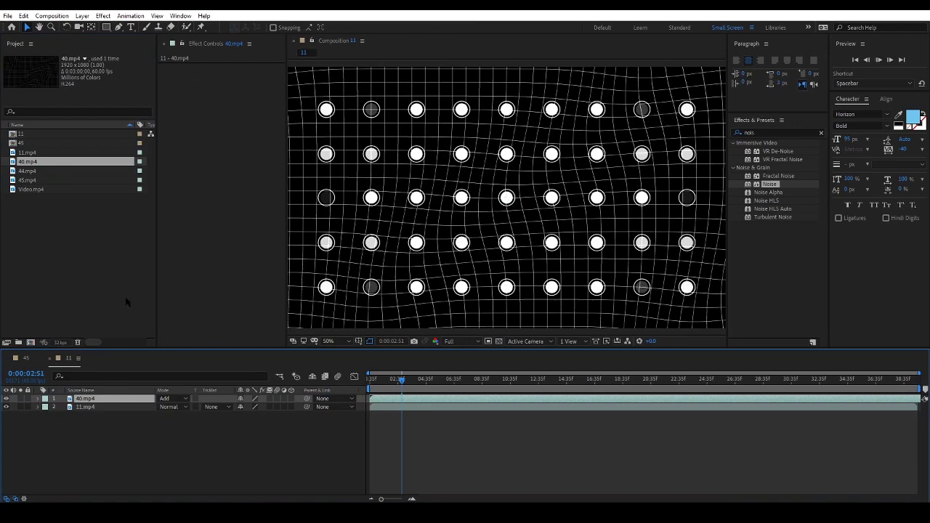
{"action": "key", "text": "space"}
{"action": "key", "text": "space"}
- Add an adjustment layer above both clips and apply the Noise effect to it at 32% with color noise off
{"action": "left_click", "coordinate": [74, 445]}
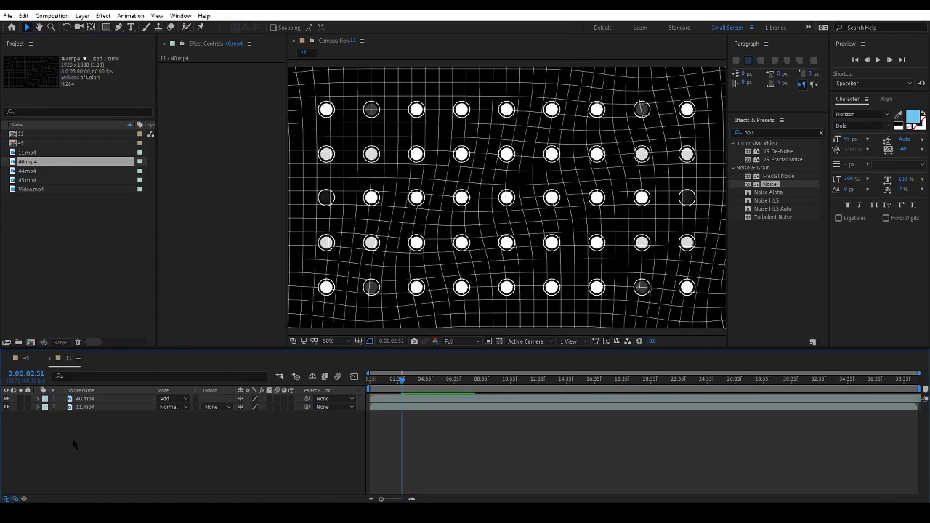
{"action": "right_click", "coordinate": [93, 433]}
{"action": "mouse_move", "coordinate": [138, 327]}
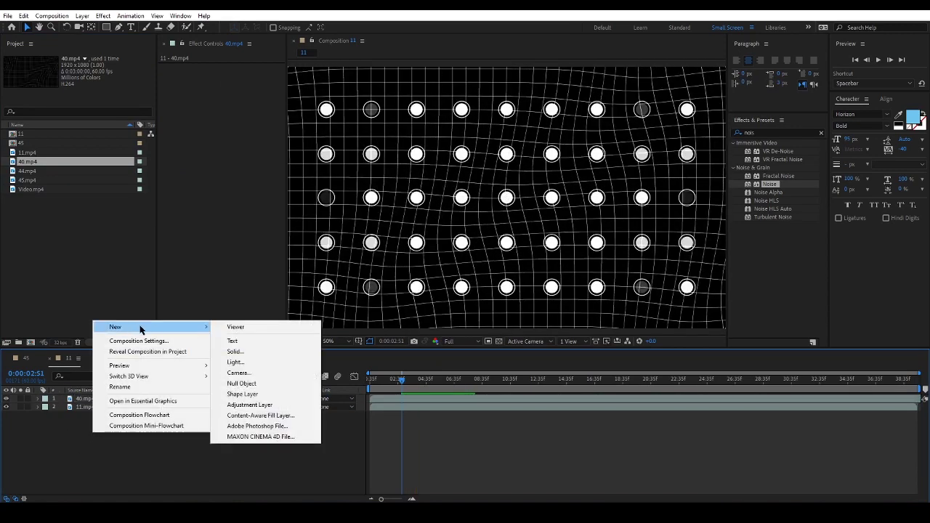
{"action": "left_click", "coordinate": [249, 405]}
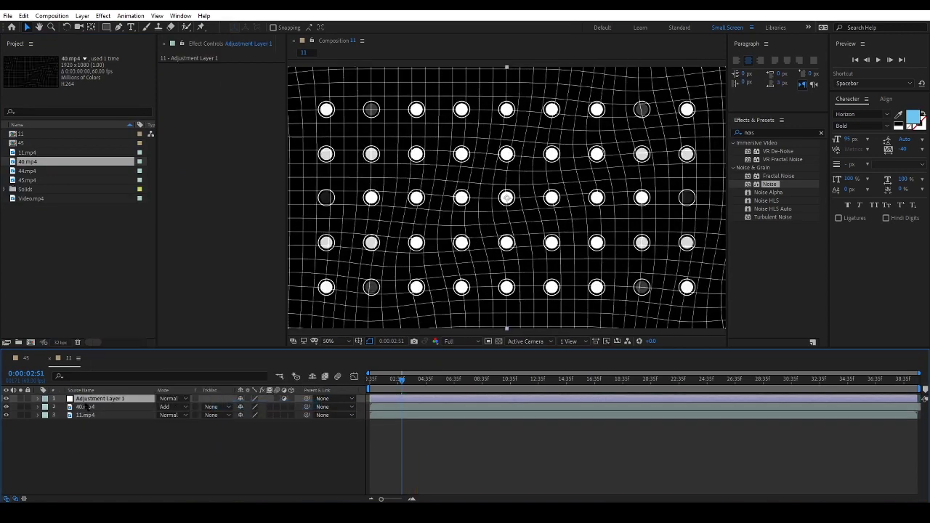
{"action": "double_click", "coordinate": [776, 186]}
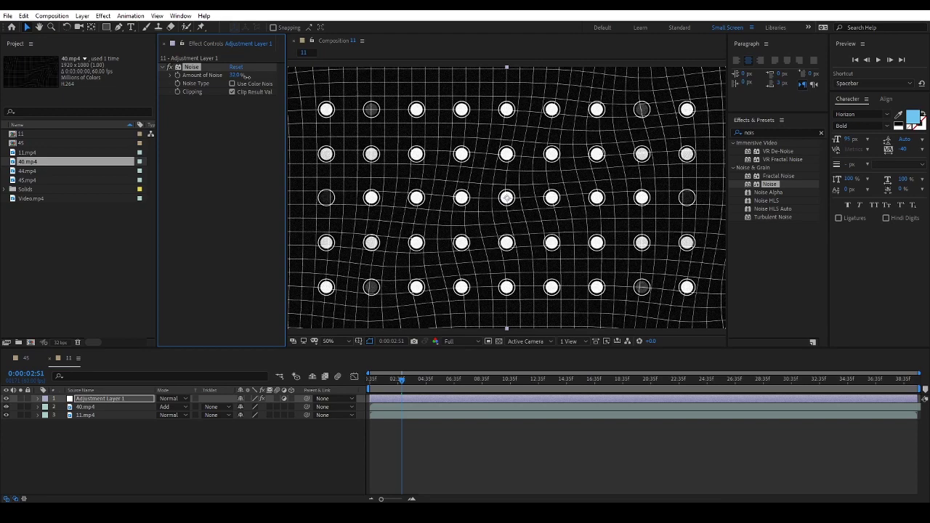
- Apply Glow to the adjustment layer with an 85.5% threshold and a radius of 9, and place Noise after it
{"action": "left_click", "coordinate": [778, 133]}
{"action": "type", "text": "glo"}
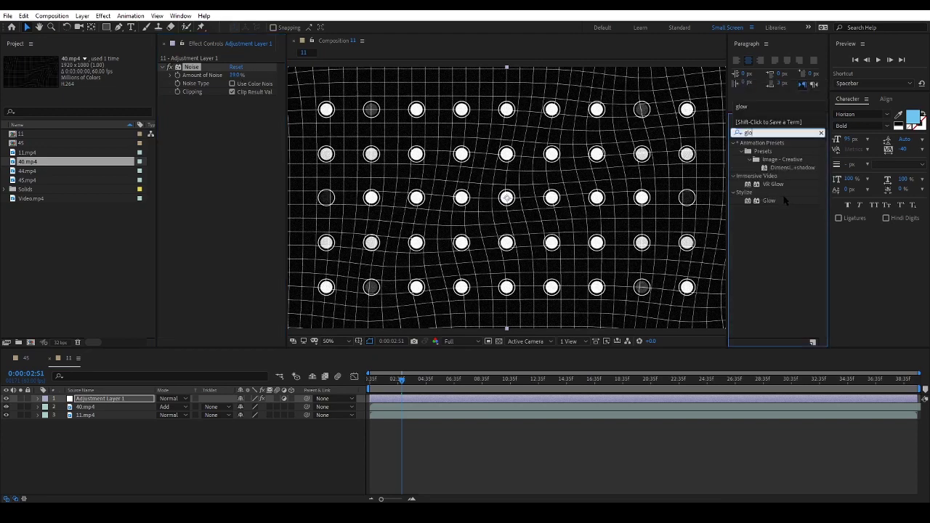
{"action": "double_click", "coordinate": [783, 201]}
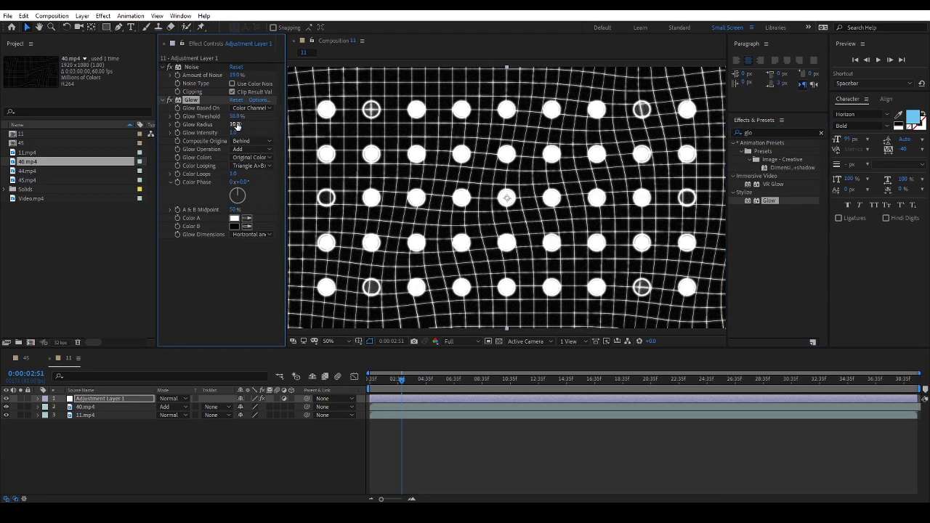
{"action": "left_click_drag", "start_coordinate": [237, 125], "coordinate": [277, 128]}
{"action": "left_click_drag", "start_coordinate": [191, 67], "coordinate": [207, 314]}
{"action": "left_click", "coordinate": [204, 292]}
{"action": "scroll", "coordinate": [501, 263], "scroll_direction": "up", "scroll_amount": 1}
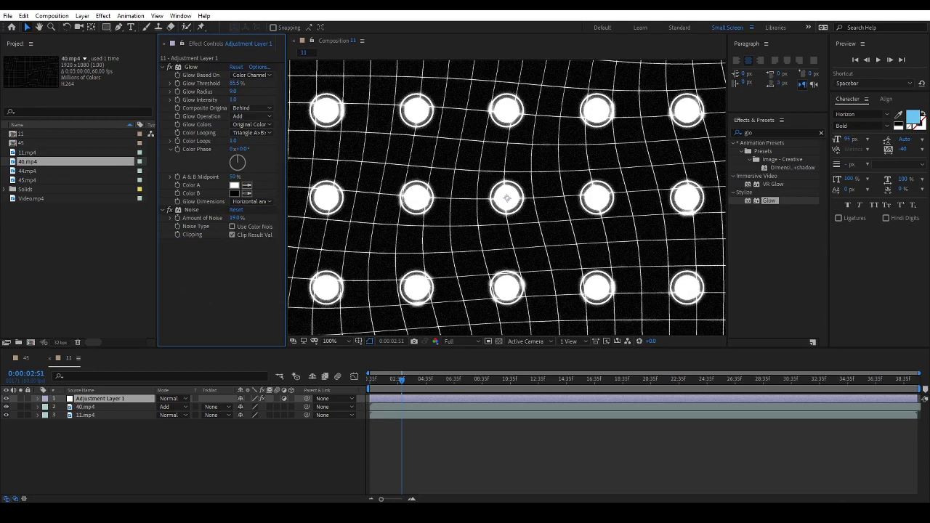
{"action": "left_click_drag", "start_coordinate": [501, 262], "coordinate": [416, 294]}
- Add the Gaussian Blur (Legacy) effect to the adjustment layer with a blurriness of 1.7
{"action": "left_click", "coordinate": [767, 131]}
{"action": "type", "text": "ga"}
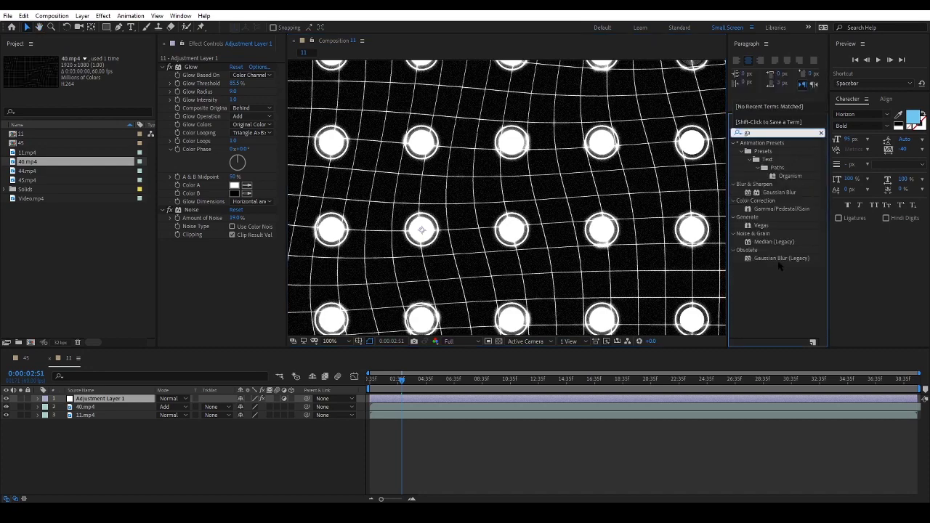
{"action": "double_click", "coordinate": [779, 258]}
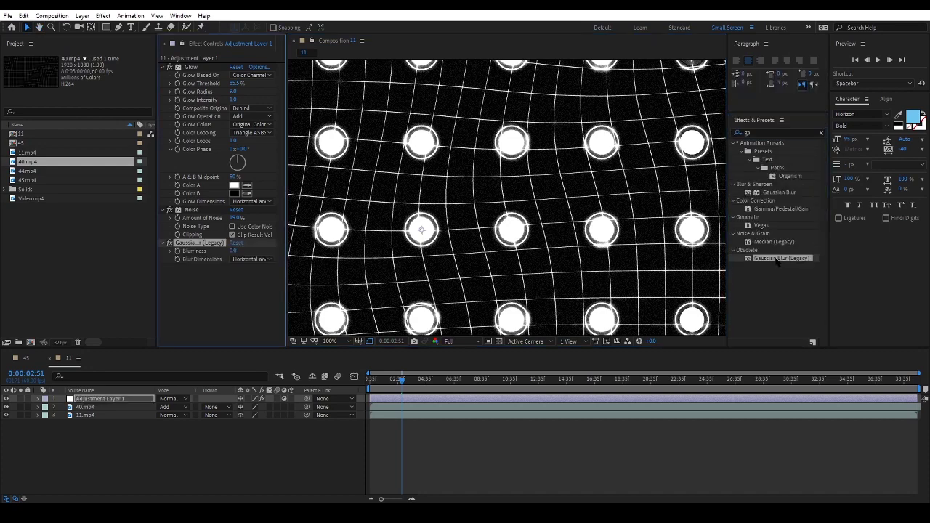
{"action": "scroll", "coordinate": [616, 269], "scroll_direction": "down", "scroll_amount": 2}
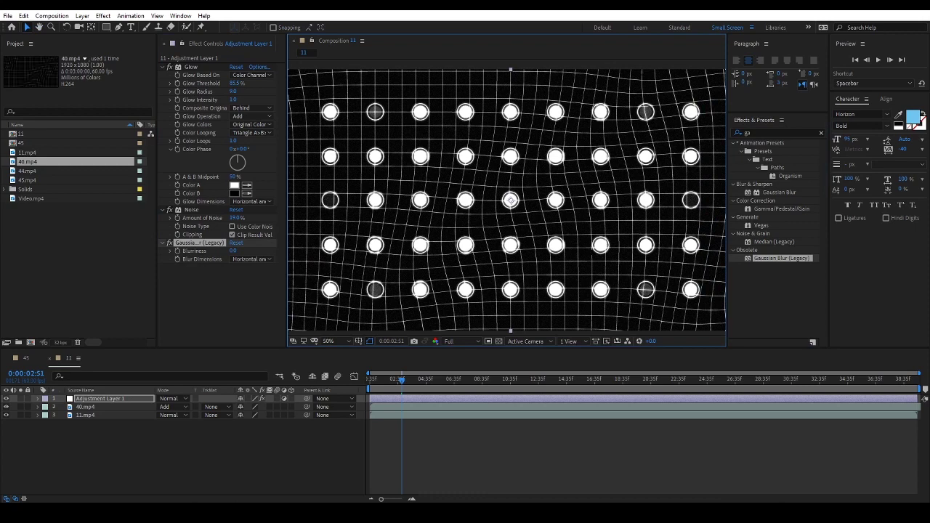
{"action": "left_click_drag", "start_coordinate": [233, 251], "coordinate": [242, 252]}
- Add an elliptical mask to the adjustment layer spanning the whole frame
{"action": "left_click", "coordinate": [106, 27]}
{"action": "left_click", "coordinate": [145, 48]}
{"action": "double_click", "coordinate": [106, 27]}
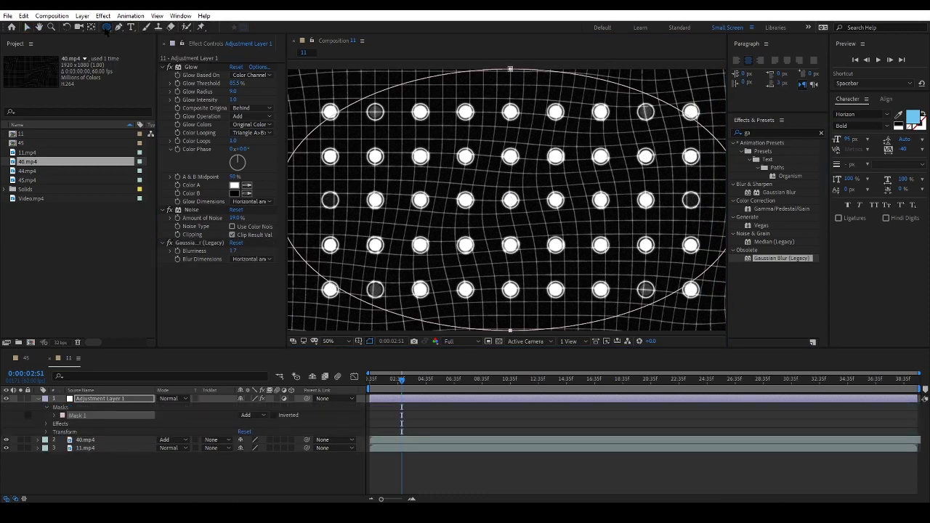
{"action": "key", "text": "v"}
{"action": "left_click_drag", "start_coordinate": [450, 220], "coordinate": [469, 252]}
- Add Mask 1 as a mask reference in the Gaussian Blur (Legacy) effect's compositing options
{"action": "left_click", "coordinate": [47, 423]}
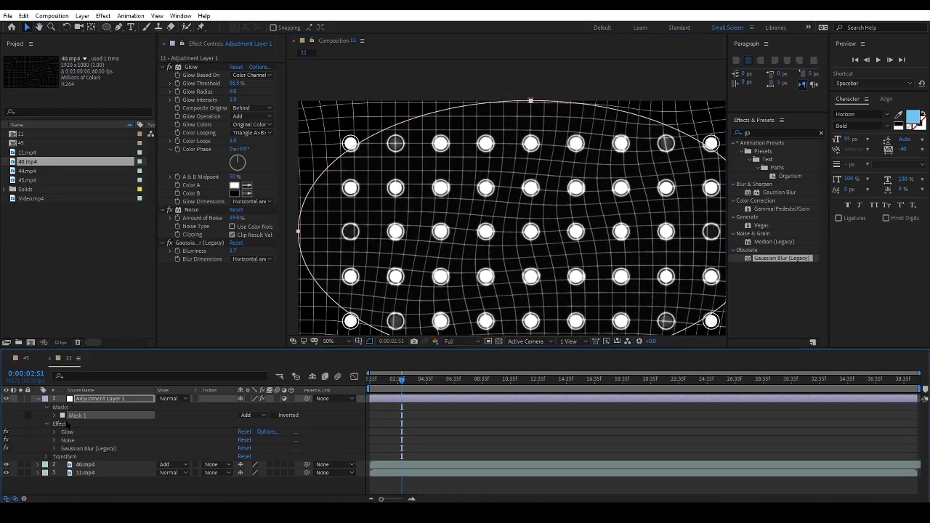
{"action": "left_click", "coordinate": [54, 448]}
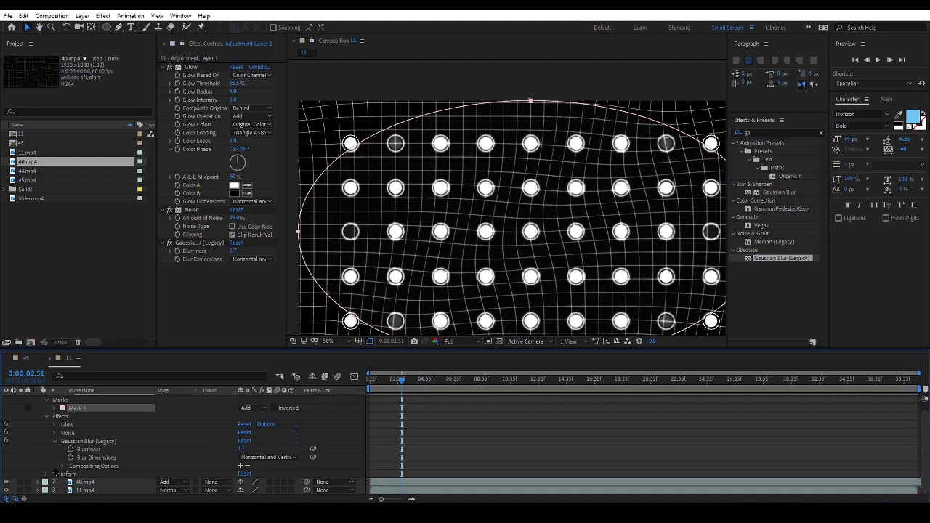
{"action": "left_click", "coordinate": [62, 465]}
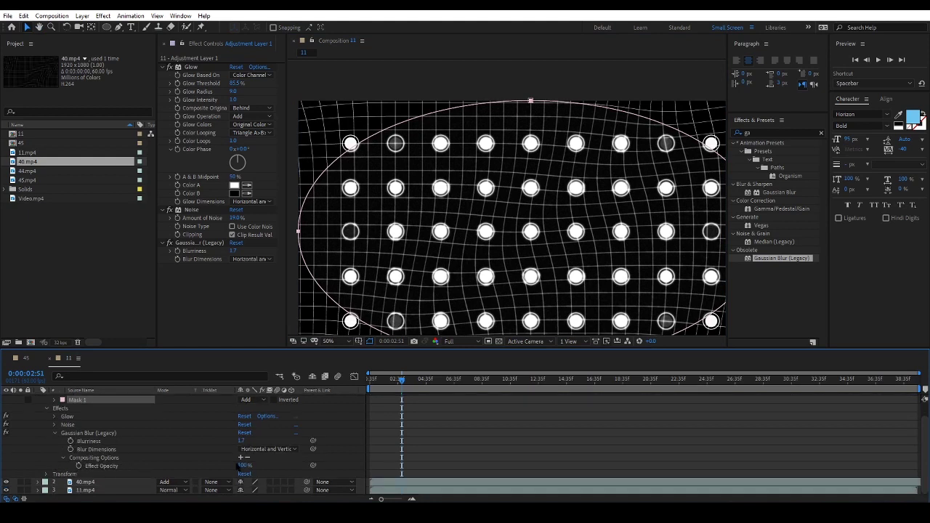
{"action": "left_click", "coordinate": [241, 458]}
{"action": "left_click", "coordinate": [101, 474]}
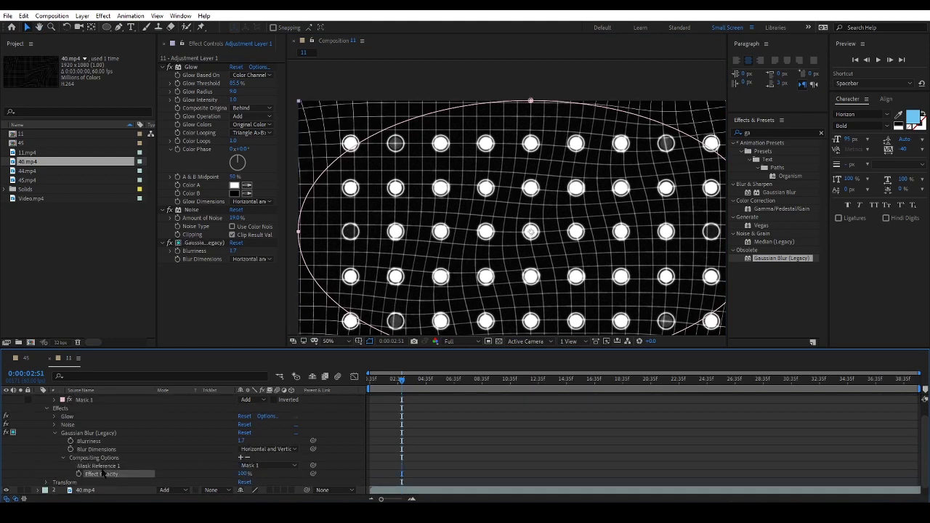
{"action": "left_click", "coordinate": [102, 468]}
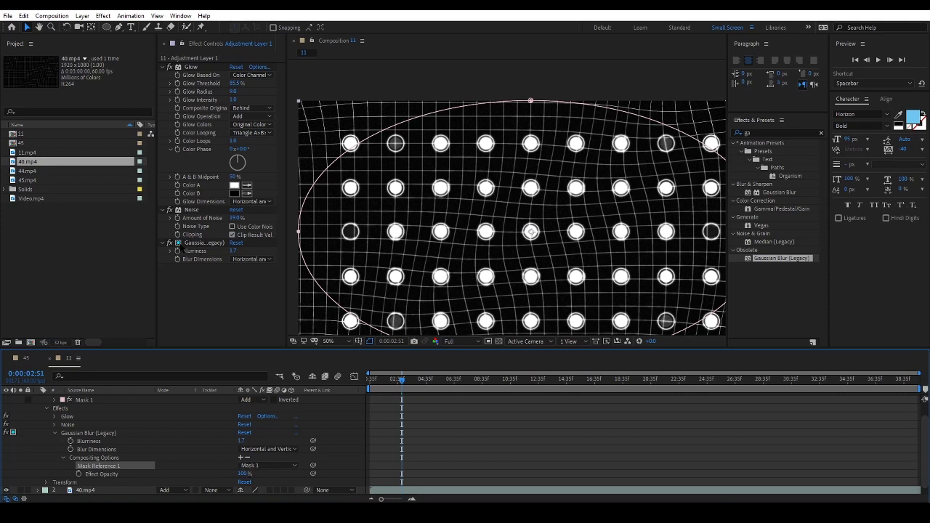
- Set the Gaussian Blur's blurriness to 2.8 and invert Mask 1 on the adjustment layer
{"action": "left_click", "coordinate": [186, 243]}
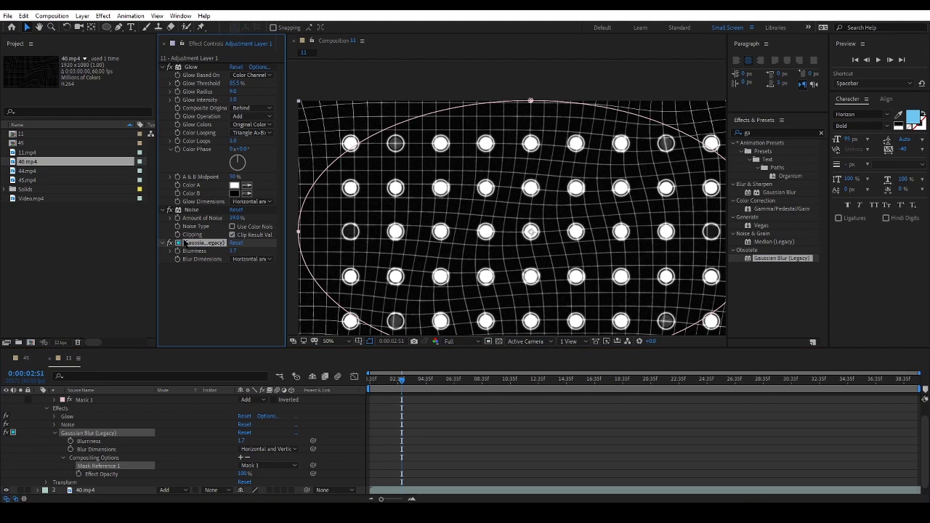
{"action": "left_click_drag", "start_coordinate": [229, 254], "coordinate": [245, 250]}
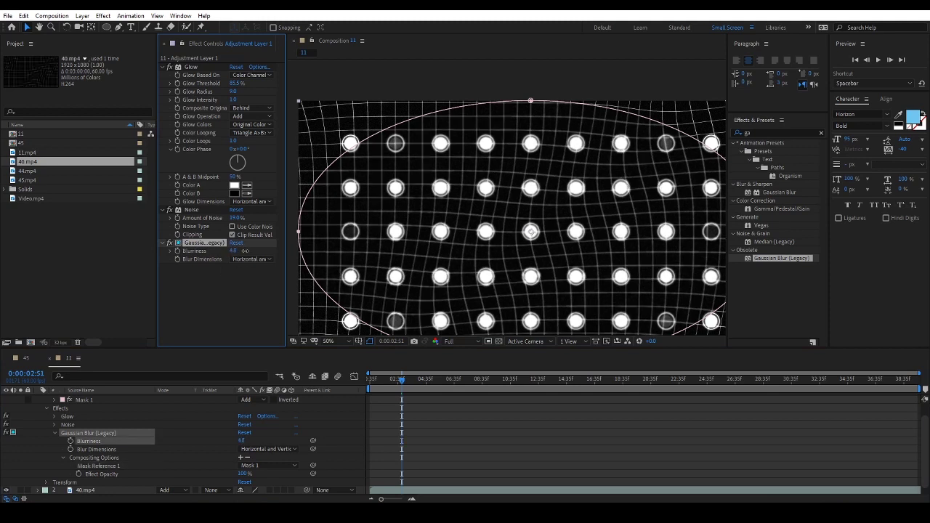
{"action": "scroll", "coordinate": [214, 452], "scroll_direction": "up", "scroll_amount": 1}
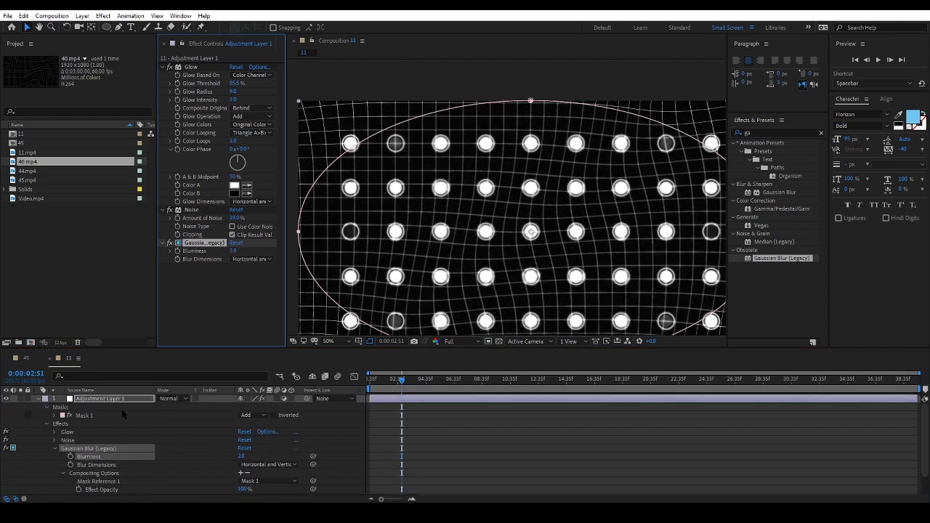
{"action": "left_click", "coordinate": [118, 415]}
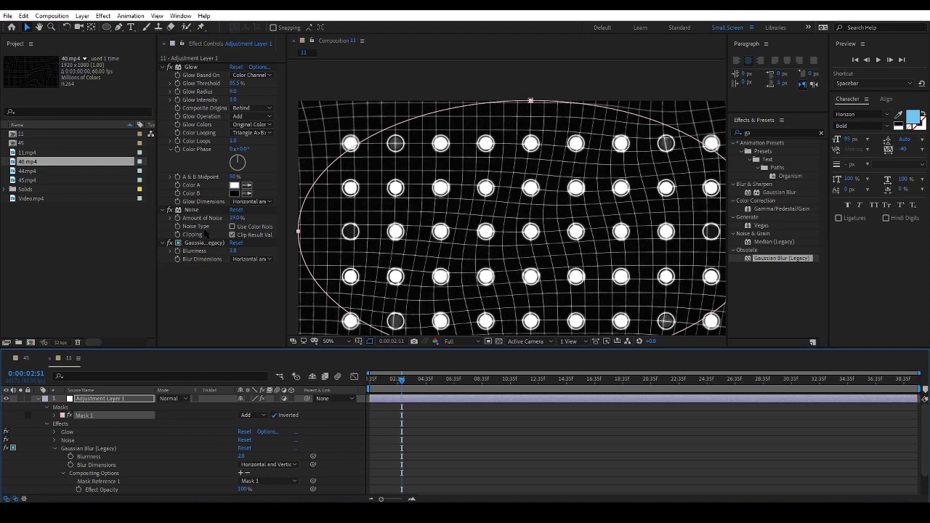
- Shrink the elliptical mask by moving its four outer points inward from the frame edges
{"action": "left_click_drag", "start_coordinate": [298, 231], "coordinate": [321, 233]}
{"action": "left_click_drag", "start_coordinate": [483, 270], "coordinate": [404, 279]}
{"action": "left_click_drag", "start_coordinate": [684, 242], "coordinate": [654, 245]}
{"action": "left_click_drag", "start_coordinate": [494, 292], "coordinate": [553, 250]}
{"action": "left_click_drag", "start_coordinate": [511, 329], "coordinate": [512, 309]}
{"action": "left_click_drag", "start_coordinate": [512, 69], "coordinate": [512, 98]}
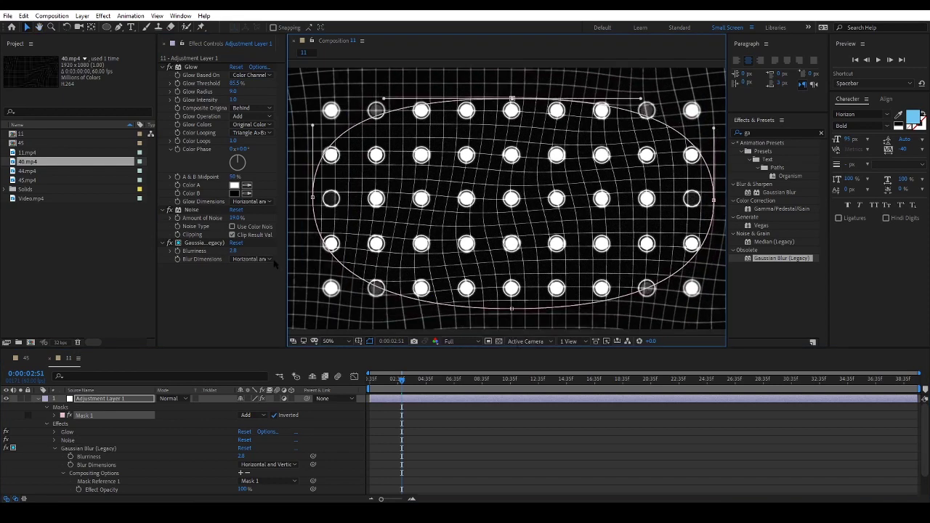
- Set the Gaussian Blur's blurriness to 4.7 and Mask 1's feather to 219 pixels, previewing the result
{"action": "left_click_drag", "start_coordinate": [234, 251], "coordinate": [247, 252]}
{"action": "left_click", "coordinate": [86, 417]}
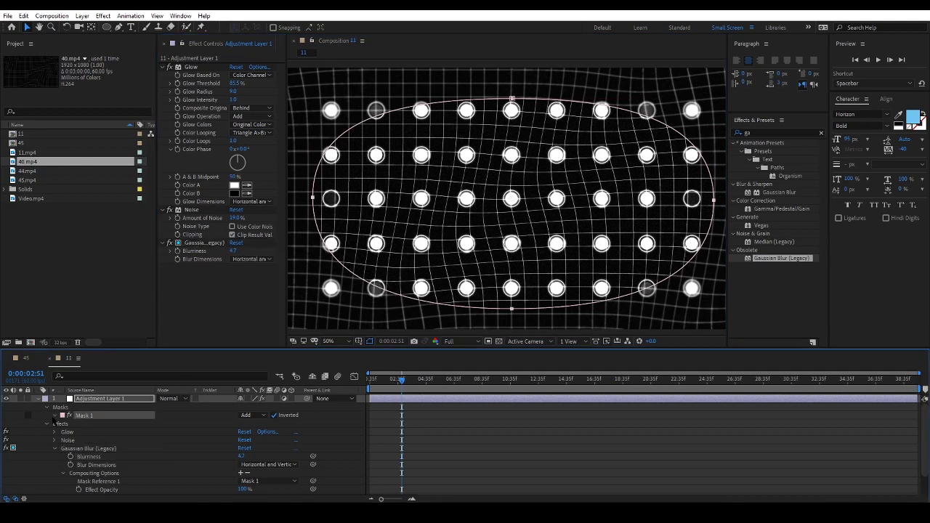
{"action": "left_click", "coordinate": [55, 416]}
{"action": "left_click", "coordinate": [93, 432]}
{"action": "left_click_drag", "start_coordinate": [250, 432], "coordinate": [319, 431]}
{"action": "left_click", "coordinate": [363, 411]}
{"action": "key", "text": "space"}
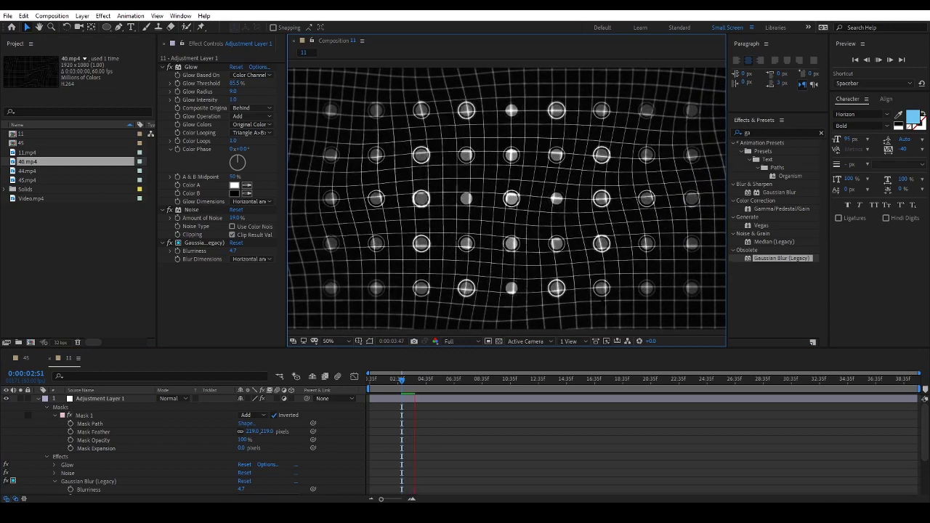
{"action": "key", "text": "space"}
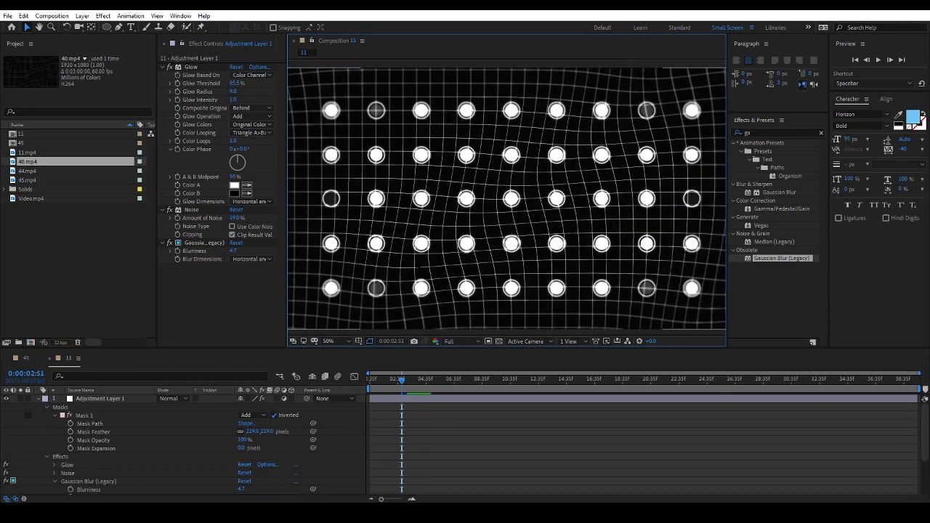
- Draw a wide ellipse with a white (FFFFFF) fill near the frame's centre as a new shape layer
{"action": "left_click", "coordinate": [194, 302]}
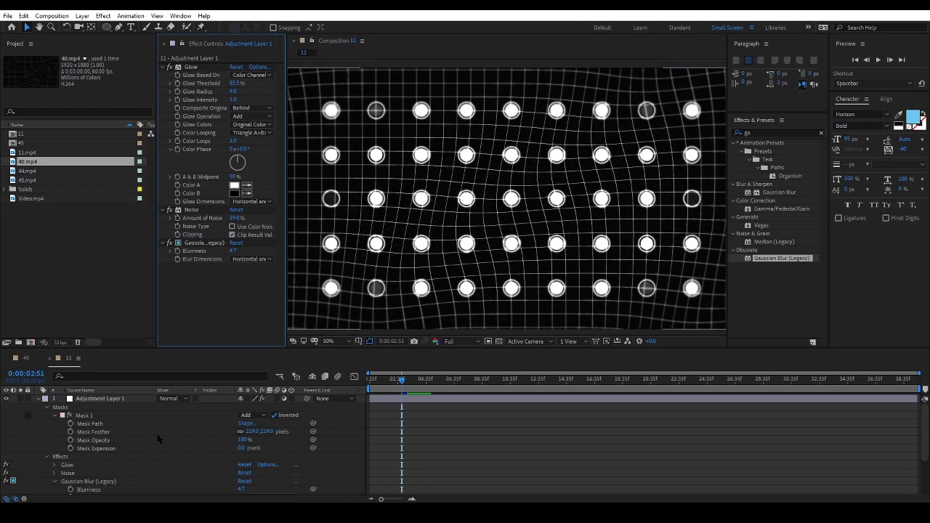
{"action": "left_click", "coordinate": [38, 399]}
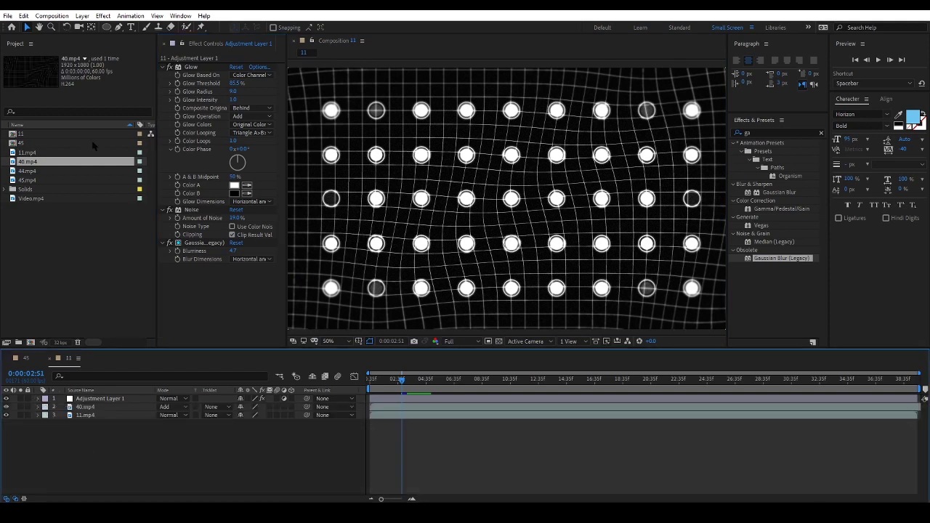
{"action": "left_click", "coordinate": [107, 26]}
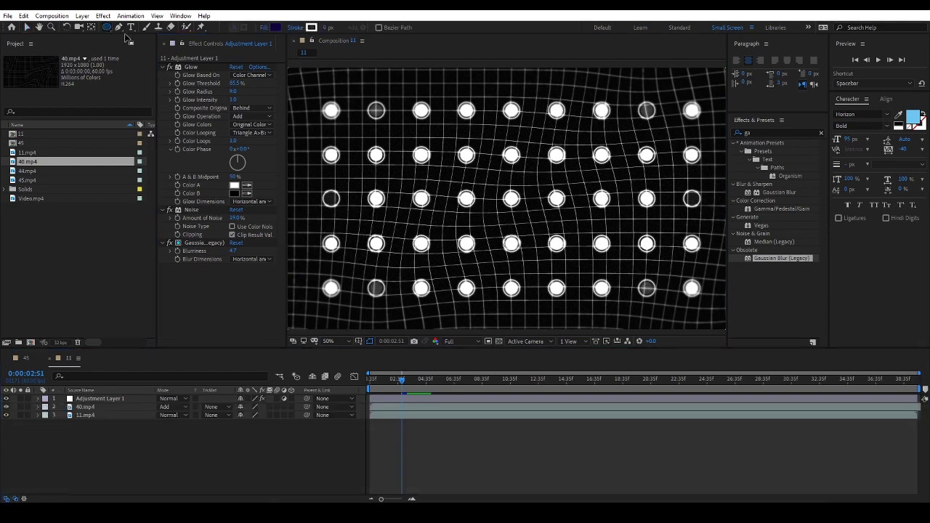
{"action": "left_click", "coordinate": [275, 27]}
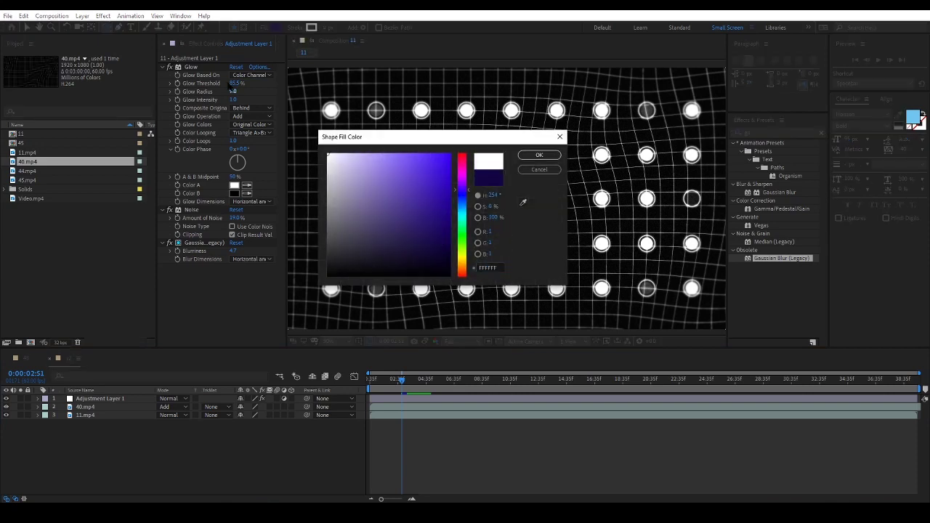
{"action": "left_click", "coordinate": [536, 157]}
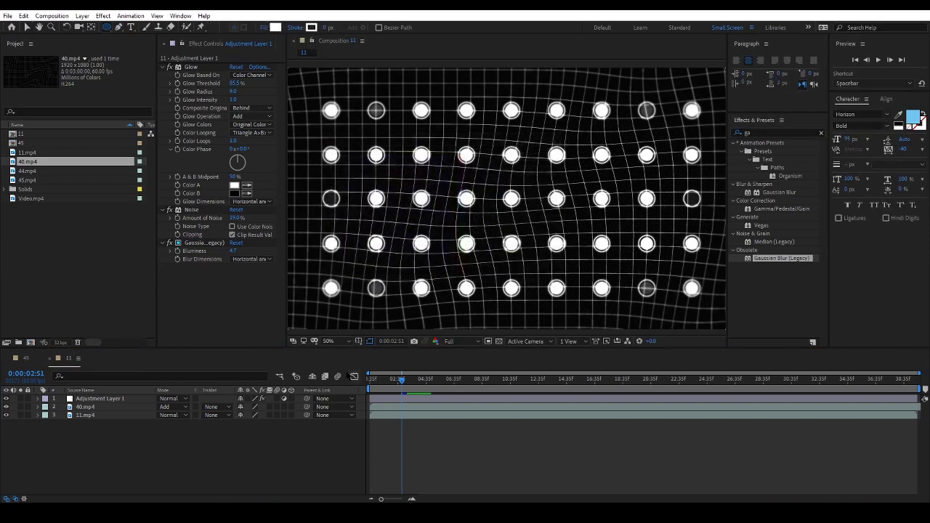
{"action": "mouse_move", "coordinate": [404, 167]}
{"action": "left_mouse_down"}
{"action": "mouse_move", "coordinate": [622, 218]}
{"action": "mouse_move", "coordinate": [627, 239]}
{"action": "left_mouse_up"}
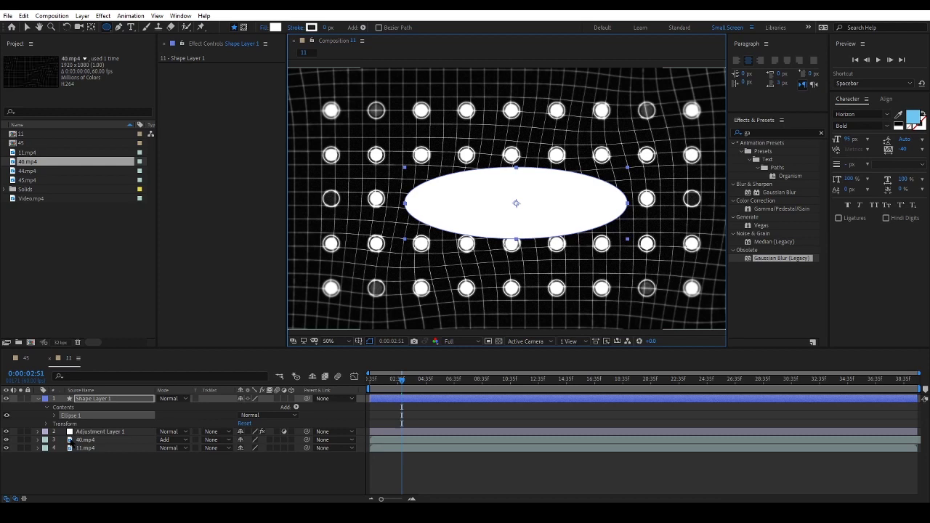
- Rename the shape layer Light and place it between the 40.mp4 and 11.mp4 layers
{"action": "key", "text": "ctrl+shift+bracketleft"}
{"action": "key", "text": "Return"}
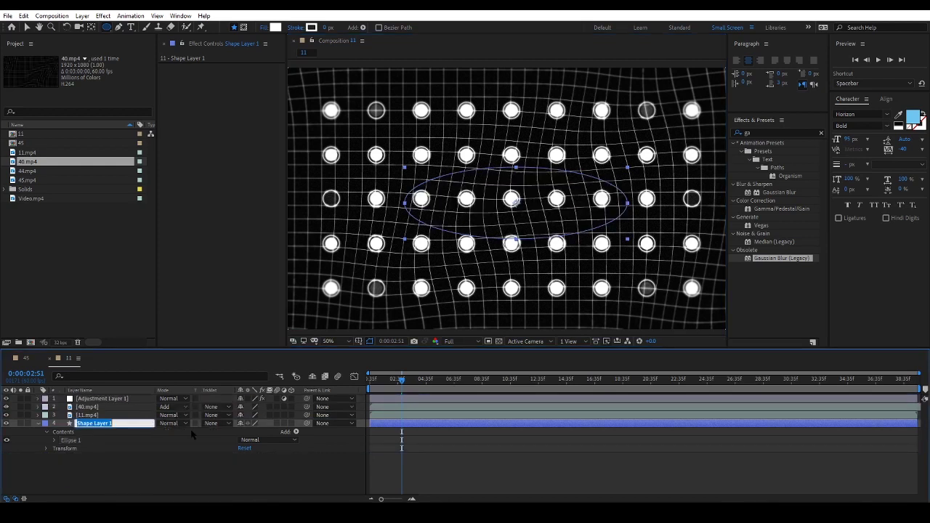
{"action": "type", "text": "Light"}
{"action": "key", "text": "Return"}
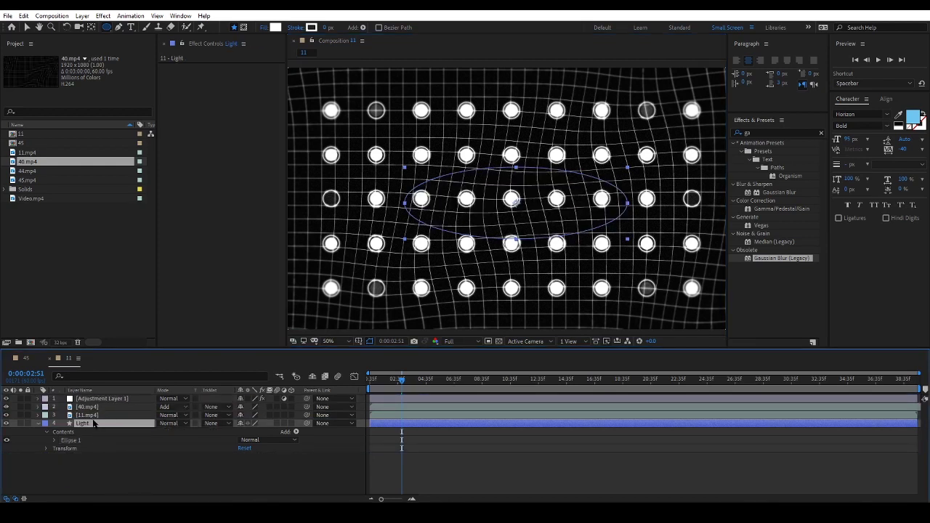
{"action": "left_click_drag", "start_coordinate": [94, 424], "coordinate": [94, 417]}
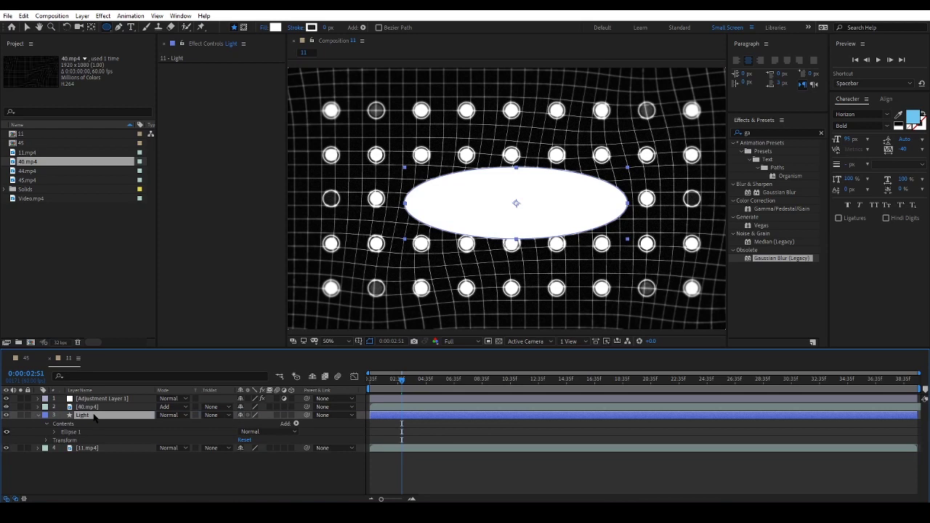
- Set the Light layer's opacity to 55%
{"action": "key", "text": "t"}
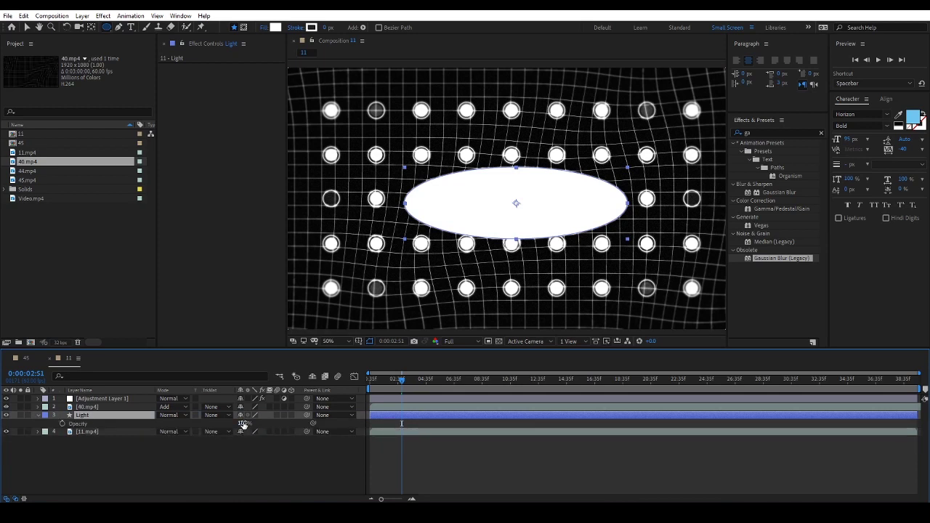
{"action": "left_click_drag", "start_coordinate": [244, 426], "coordinate": [189, 426]}
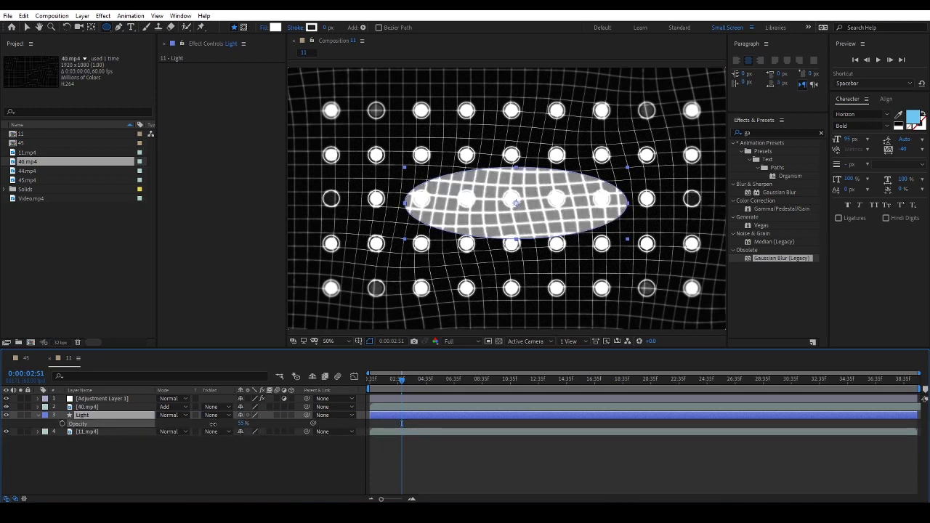
{"action": "left_click", "coordinate": [106, 416]}
{"action": "key", "text": "v"}
- Apply Fast Box Blur to the Light layer with a blur radius of 192 and stretch its ellipse taller
{"action": "left_click", "coordinate": [765, 132]}
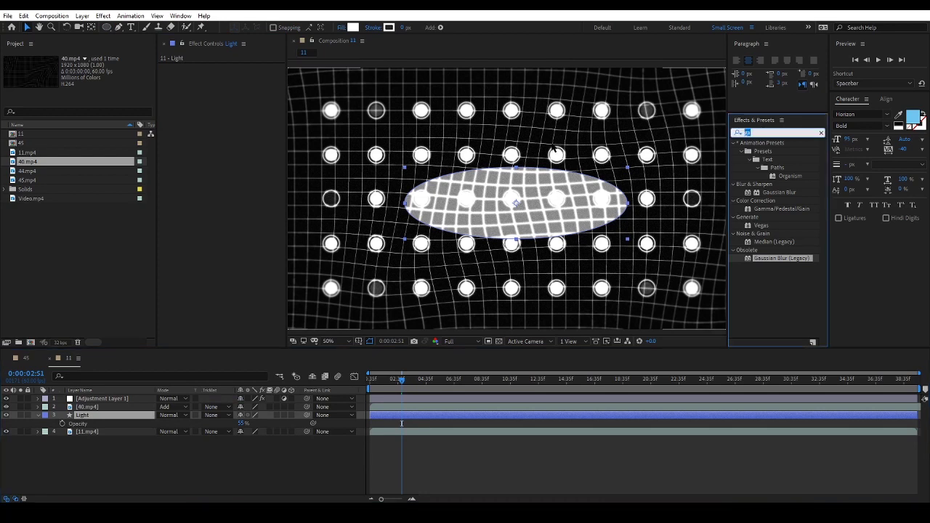
{"action": "type", "text": "fast"}
{"action": "double_click", "coordinate": [779, 160]}
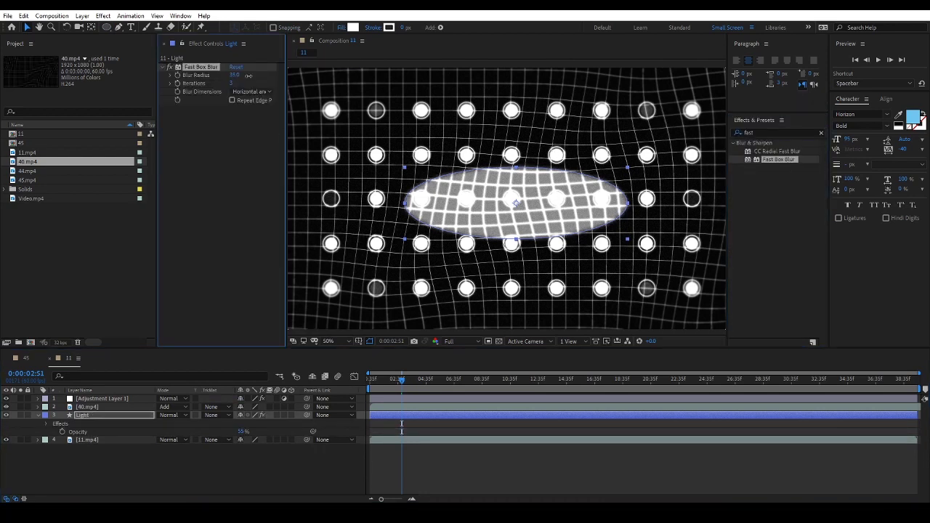
{"action": "left_click_drag", "start_coordinate": [249, 76], "coordinate": [279, 76]}
{"action": "left_click_drag", "start_coordinate": [517, 168], "coordinate": [522, 131]}
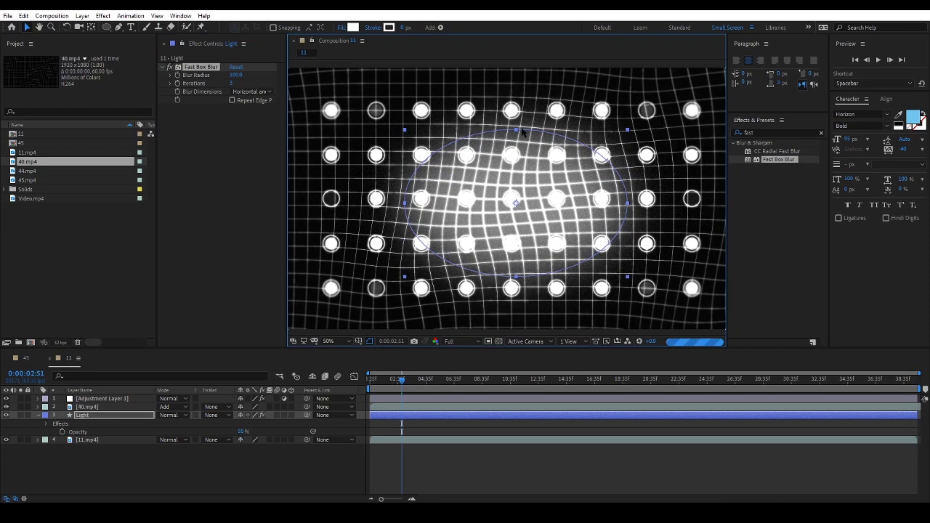
{"action": "left_click_drag", "start_coordinate": [236, 75], "coordinate": [276, 75]}
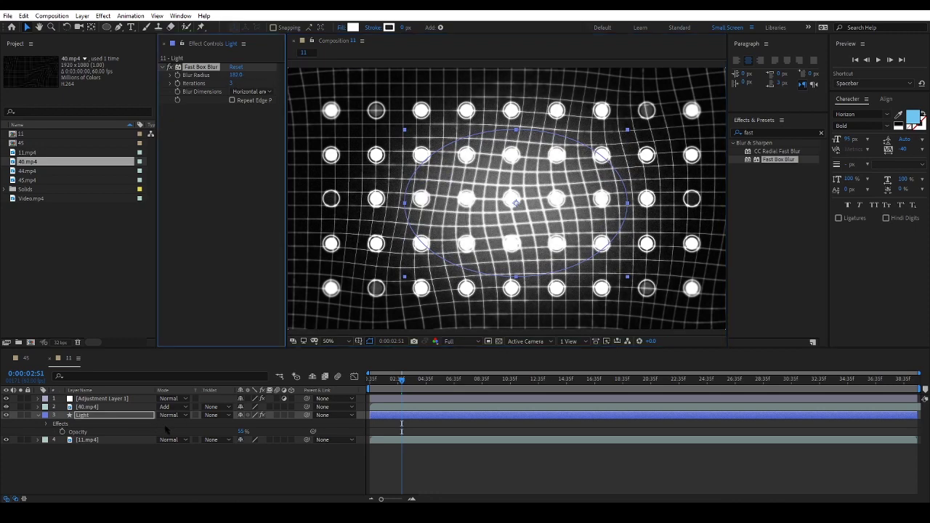
- Set the Light layer's opacity to 35% and stretch its ellipse wider
{"action": "key", "text": "t"}
{"action": "left_click_drag", "start_coordinate": [240, 423], "coordinate": [229, 424]}
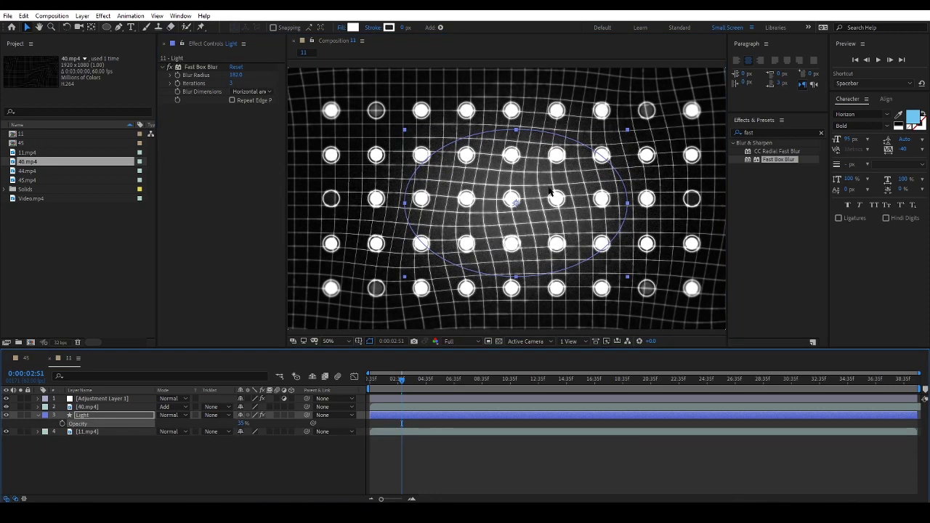
{"action": "left_click_drag", "start_coordinate": [628, 203], "coordinate": [667, 204]}
- Deselect the Light layer and play back composition 11 to check the light behind the dots
{"action": "scroll", "coordinate": [373, 199], "scroll_direction": "down", "scroll_amount": 3}
{"action": "left_click", "coordinate": [373, 199]}
{"action": "scroll", "coordinate": [509, 269], "scroll_direction": "up", "scroll_amount": 1}
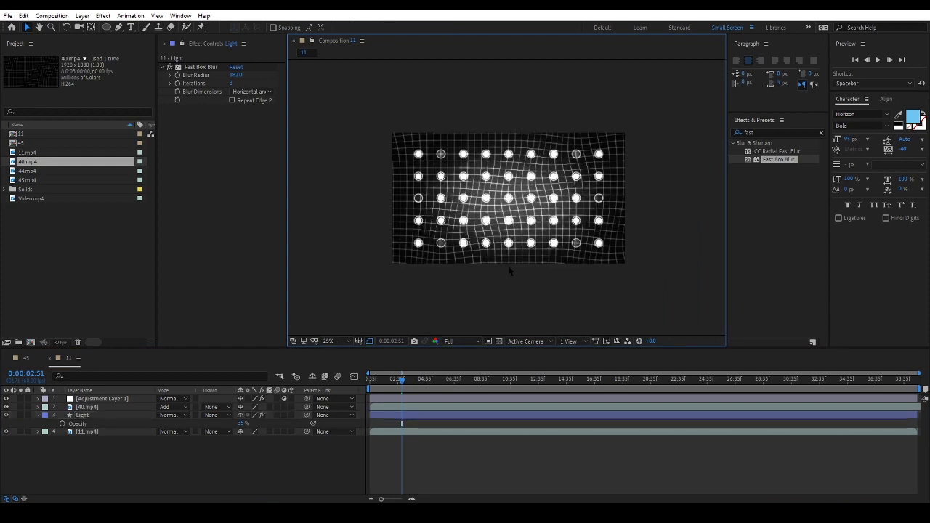
{"action": "key", "text": "space"}
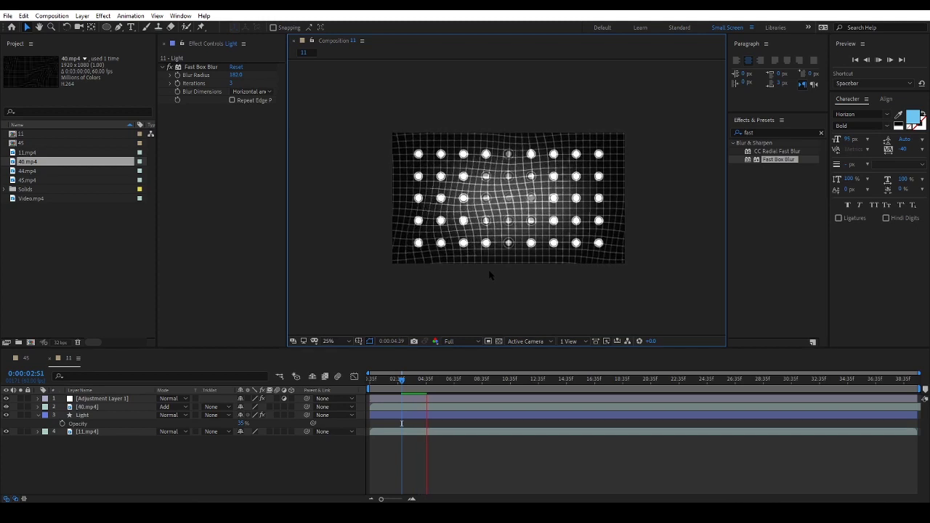
{"action": "key", "text": "space"}
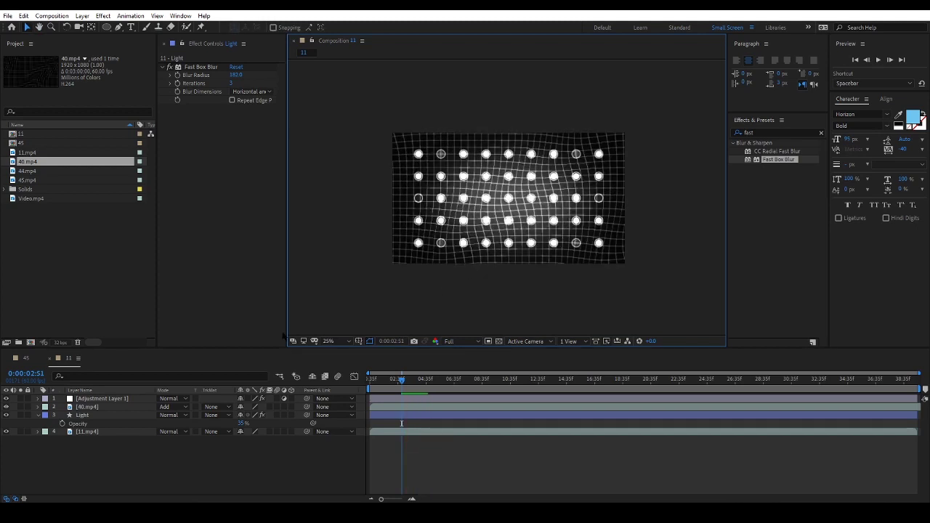
- Apply the CC Radial Fast Blur effect to Adjustment Layer 1
{"action": "left_click", "coordinate": [107, 398]}
{"action": "left_click", "coordinate": [770, 152]}
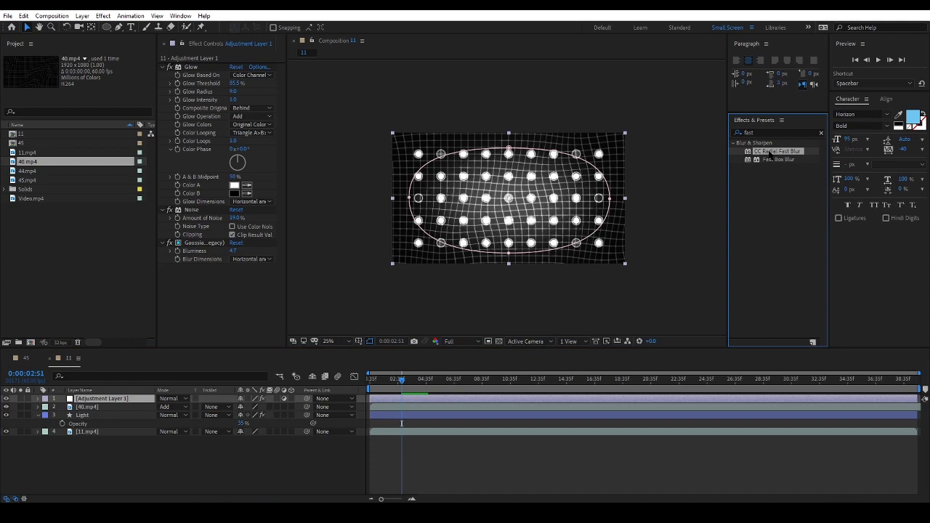
{"action": "double_click", "coordinate": [769, 152]}
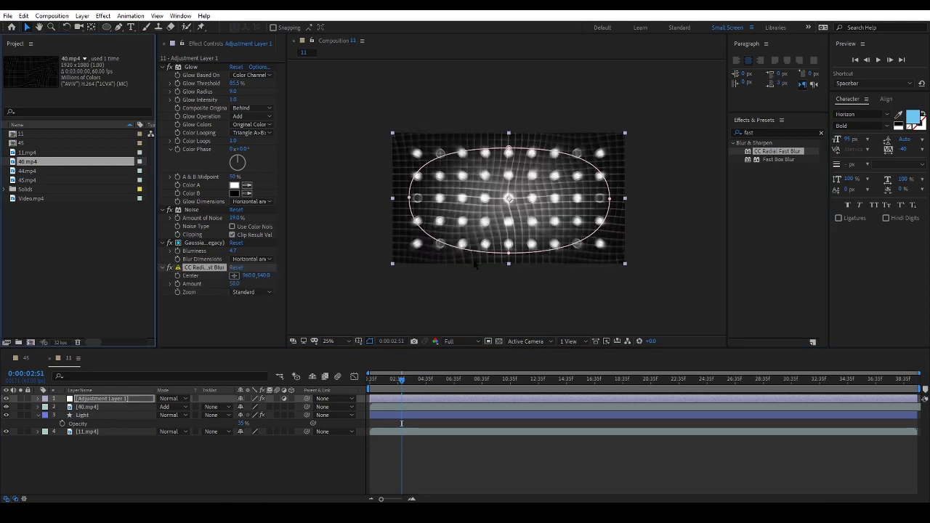
- Set the CC Radial Fast Blur's effect opacity to 43% and its amount to 61 on Adjustment Layer 1
{"action": "scroll", "coordinate": [460, 243], "scroll_direction": "up", "scroll_amount": 2}
{"action": "left_click", "coordinate": [38, 398]}
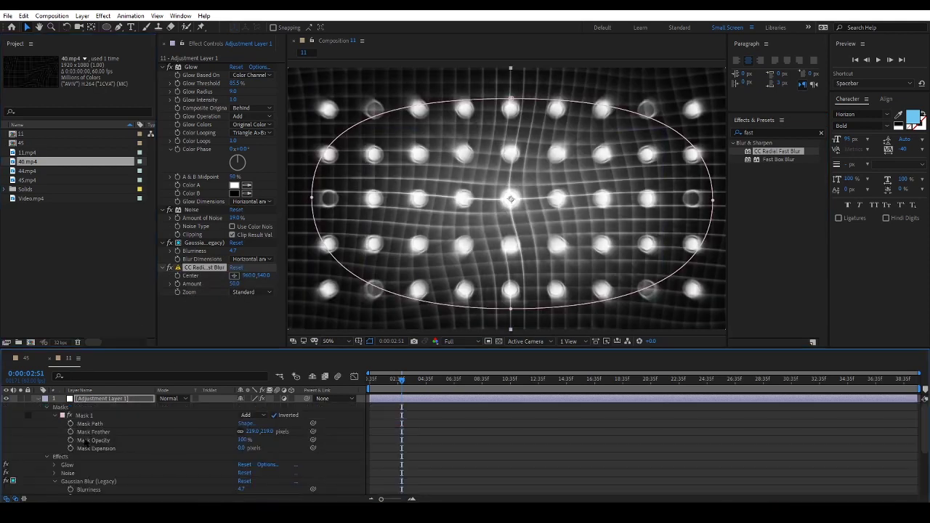
{"action": "scroll", "coordinate": [67, 429], "scroll_direction": "down", "scroll_amount": 5}
{"action": "left_click", "coordinate": [54, 450]}
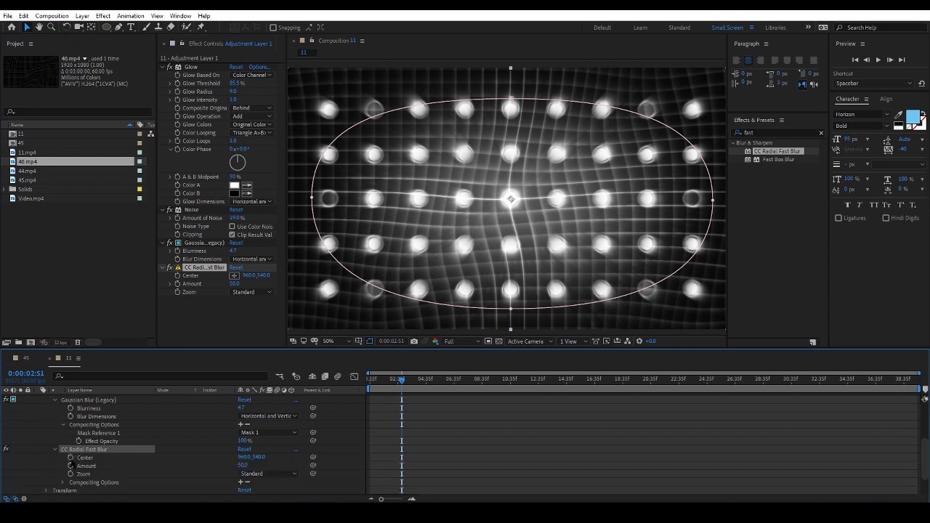
{"action": "left_click", "coordinate": [62, 450]}
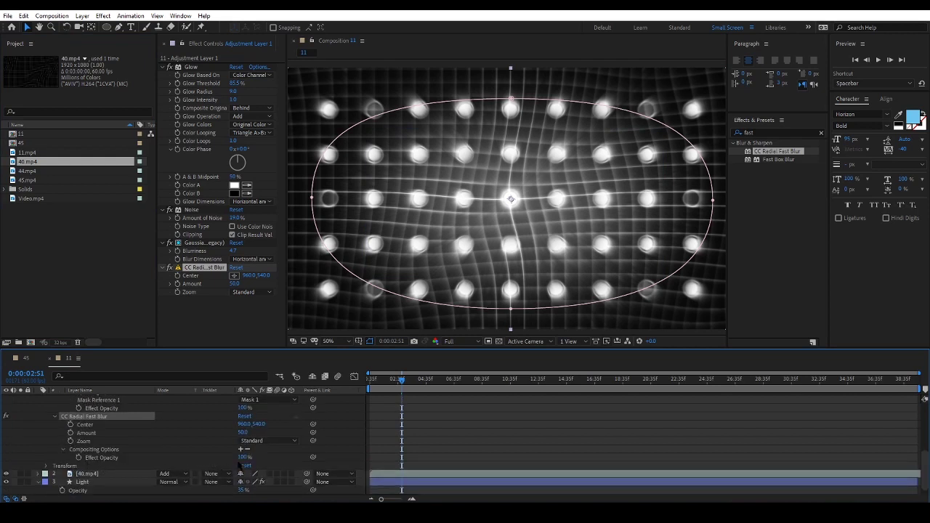
{"action": "left_click_drag", "start_coordinate": [241, 460], "coordinate": [222, 461]}
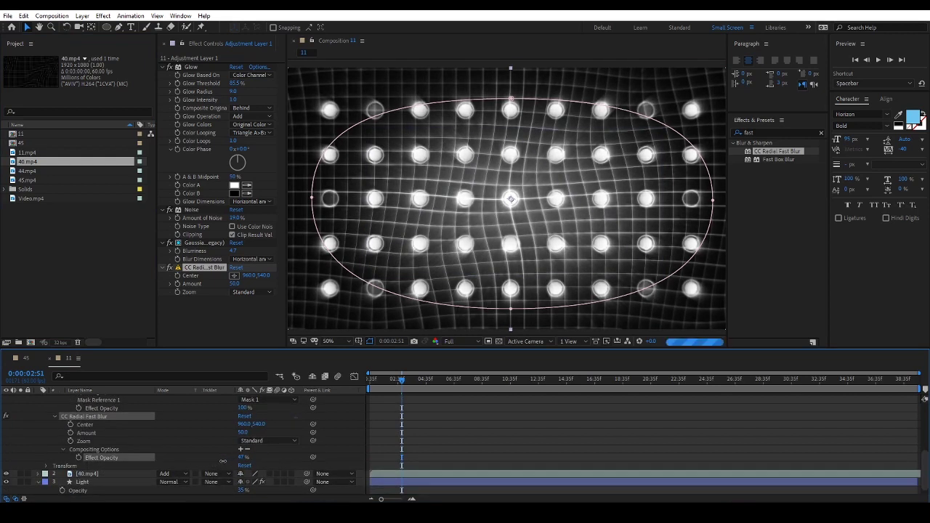
{"action": "left_click_drag", "start_coordinate": [232, 283], "coordinate": [240, 284]}
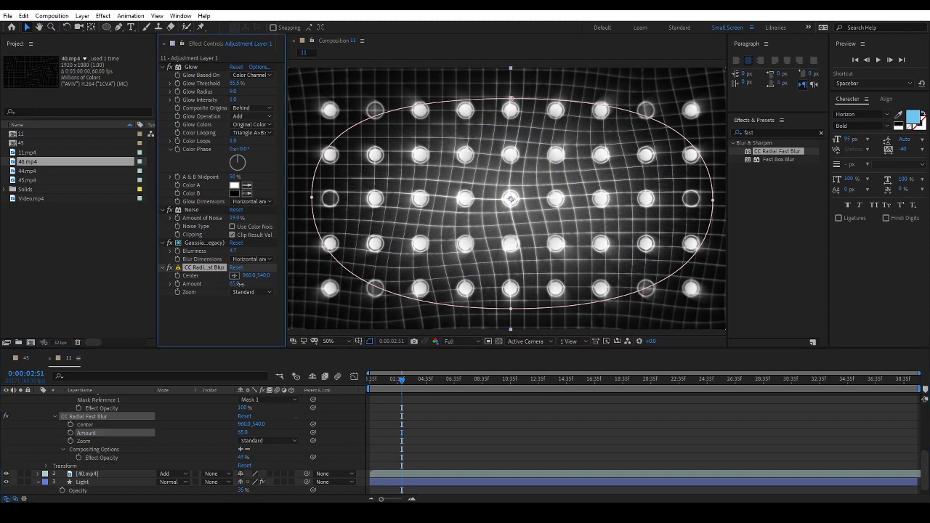
- Deselect the adjustment layer and play back composition 11 to check the radial blur
{"action": "scroll", "coordinate": [428, 256], "scroll_direction": "down", "scroll_amount": 2}
{"action": "left_click", "coordinate": [455, 292]}
{"action": "scroll", "coordinate": [463, 293], "scroll_direction": "up", "scroll_amount": 2}
{"action": "key", "text": "space"}
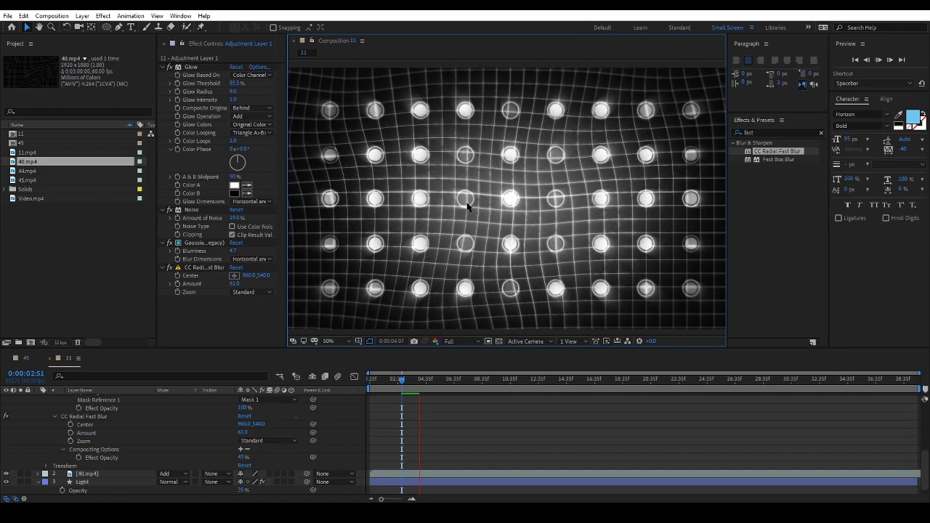
- Create a new composition named Comp 1 with the HDTV 1080 29.97 preset
{"action": "left_click", "coordinate": [51, 287]}
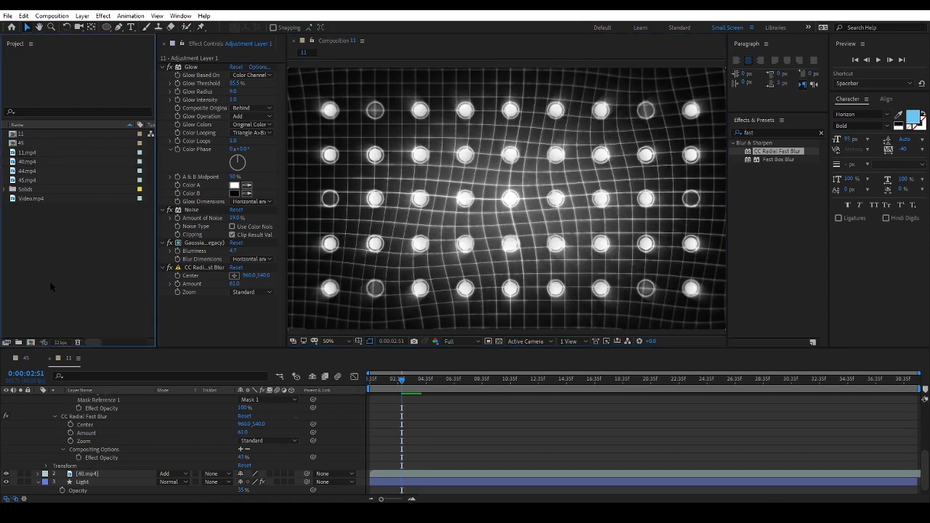
{"action": "left_click", "coordinate": [30, 342]}
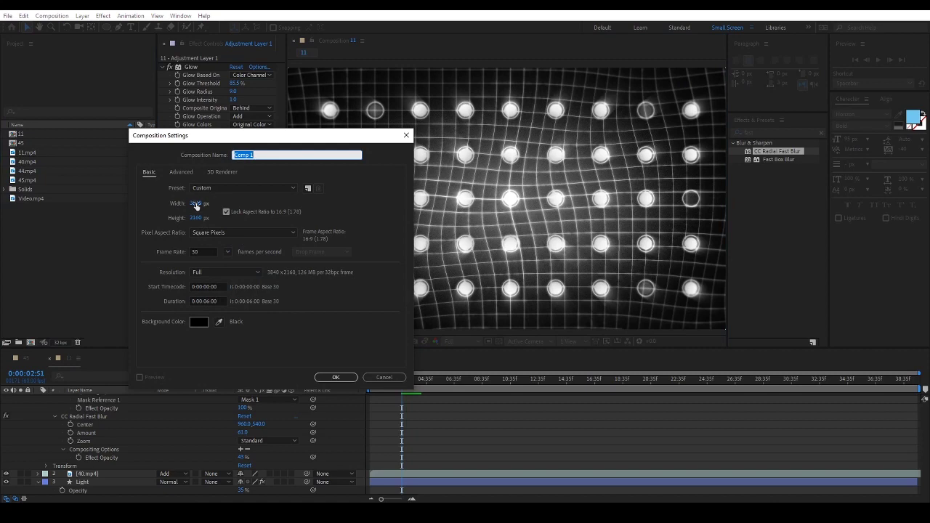
{"action": "left_click", "coordinate": [240, 188]}
{"action": "left_click", "coordinate": [252, 448]}
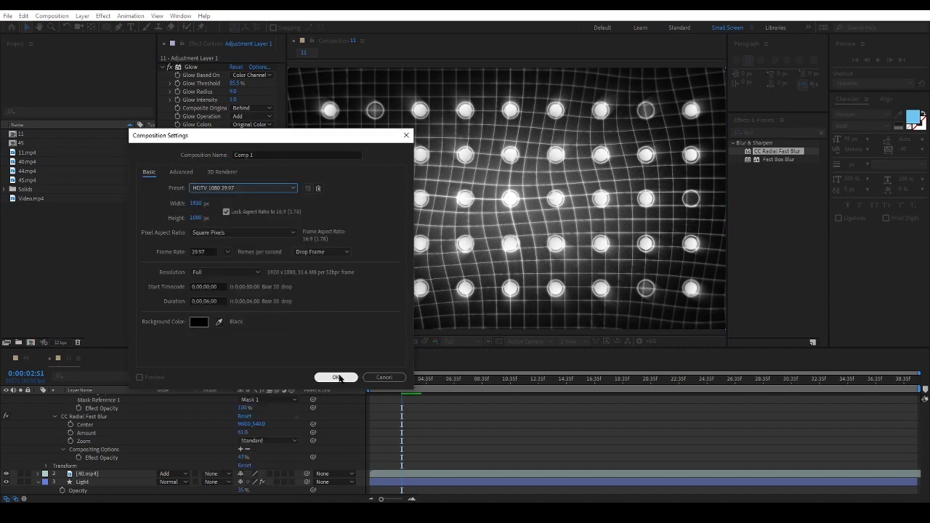
{"action": "left_click", "coordinate": [334, 378]}
- Add Video.mp4 to Comp 1 as a layer and play it back from the start
{"action": "left_click", "coordinate": [34, 209]}
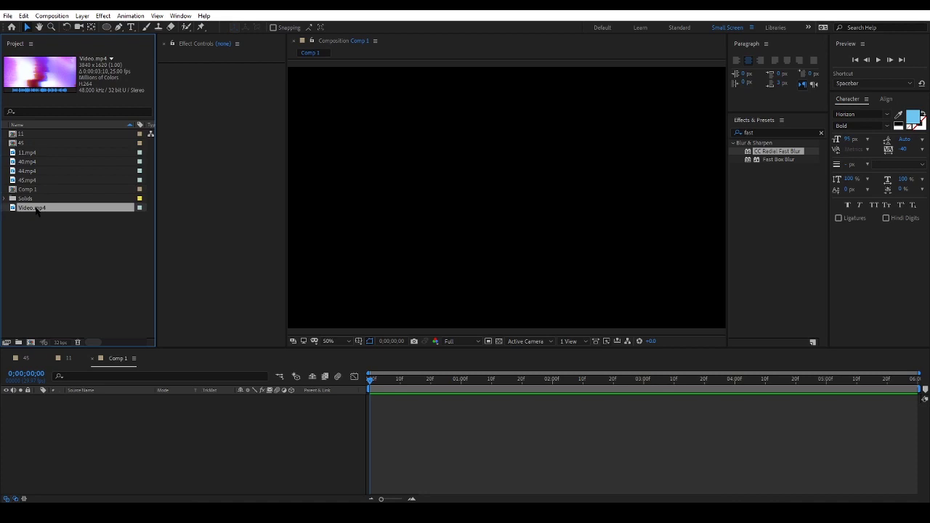
{"action": "left_click_drag", "start_coordinate": [36, 211], "coordinate": [104, 417]}
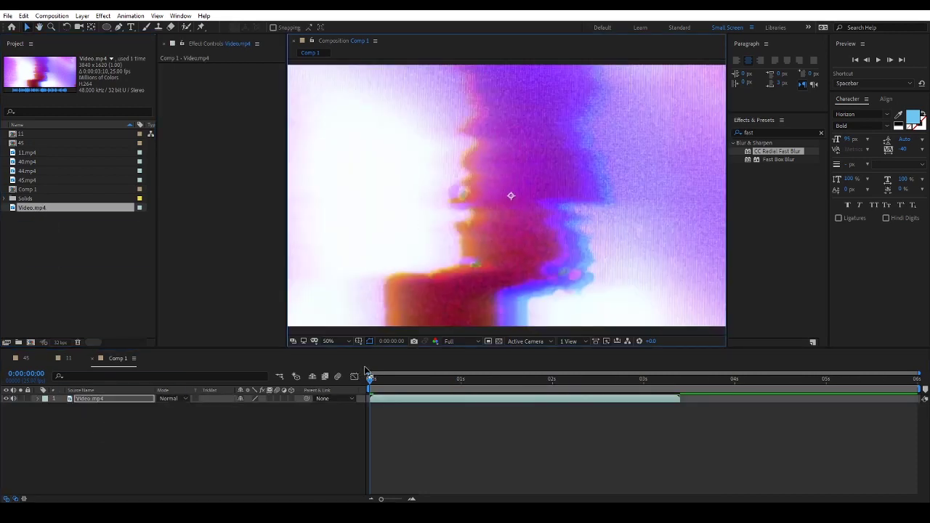
{"action": "left_click", "coordinate": [368, 380]}
{"action": "key", "text": "space"}
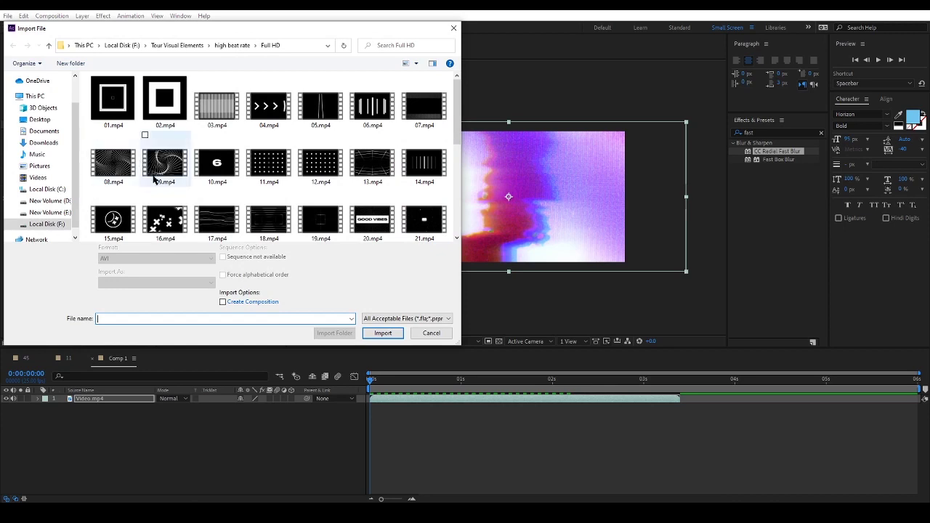
- Import 23.mp4 from the Full HD folder and place it above the Video.mp4 layer in Comp 1
{"action": "scroll", "coordinate": [161, 191], "scroll_direction": "down", "scroll_amount": 1}
{"action": "left_click", "coordinate": [165, 218]}
{"action": "double_click", "coordinate": [155, 215]}
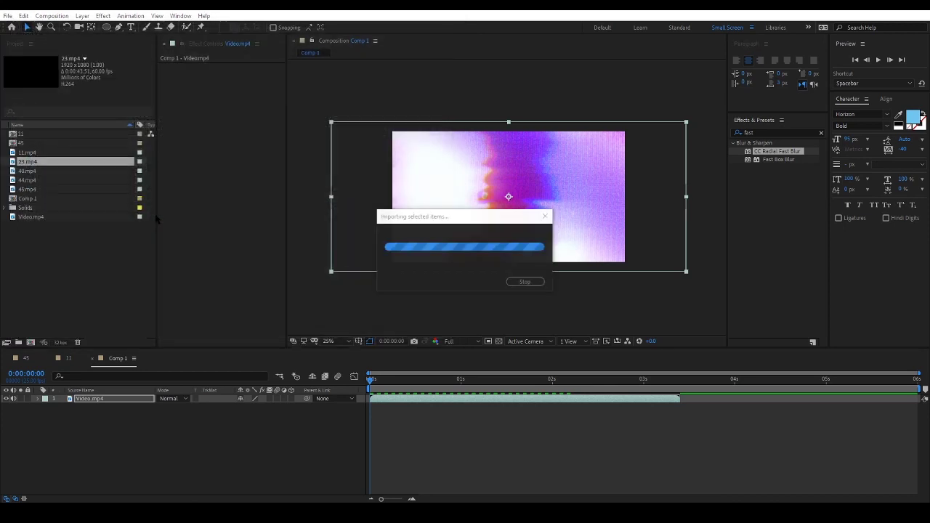
{"action": "left_click_drag", "start_coordinate": [57, 164], "coordinate": [68, 396]}
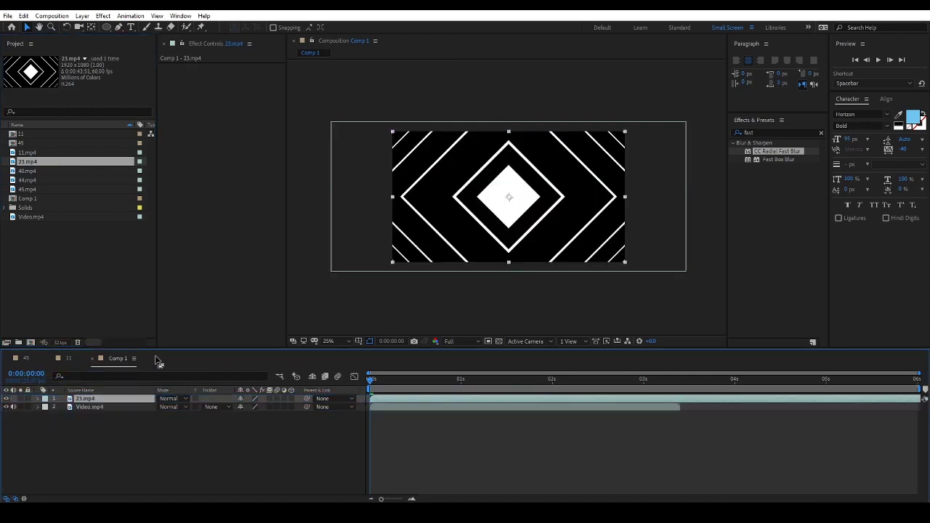
- Set the 23.mp4 layer's blend mode to Add and scrub the timeline to 0:00:00:17
{"action": "left_click", "coordinate": [173, 398]}
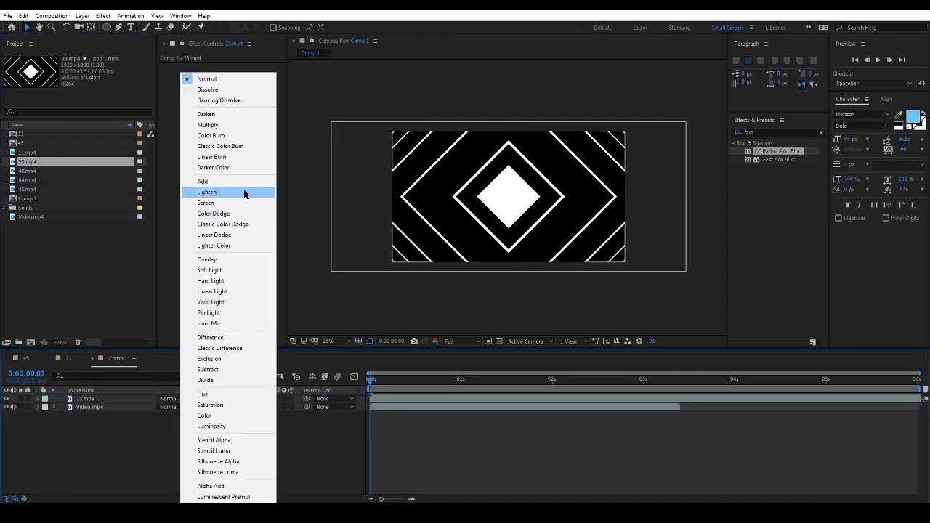
{"action": "left_click", "coordinate": [240, 182]}
{"action": "scroll", "coordinate": [542, 221], "scroll_direction": "up", "scroll_amount": 2}
{"action": "left_click_drag", "start_coordinate": [548, 224], "coordinate": [533, 235]}
{"action": "left_click_drag", "start_coordinate": [373, 381], "coordinate": [388, 386]}
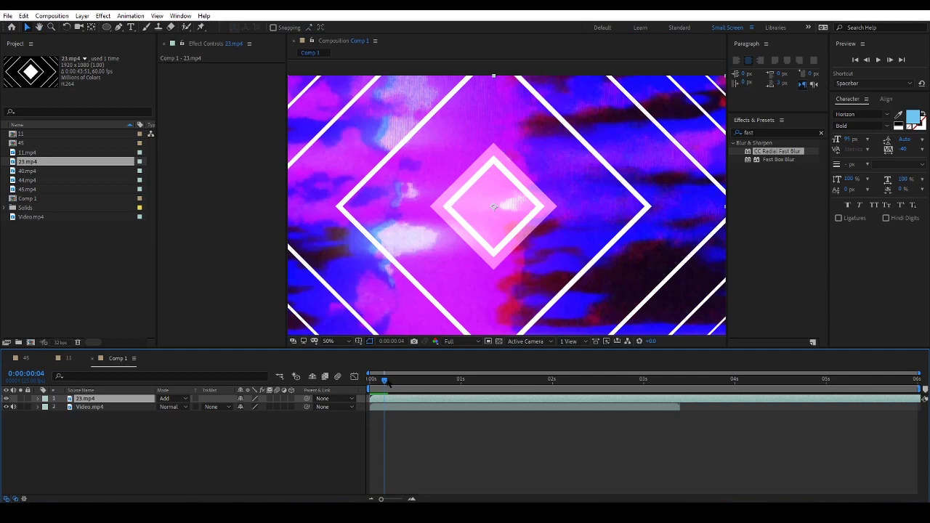
{"action": "left_click_drag", "start_coordinate": [388, 385], "coordinate": [434, 388]}
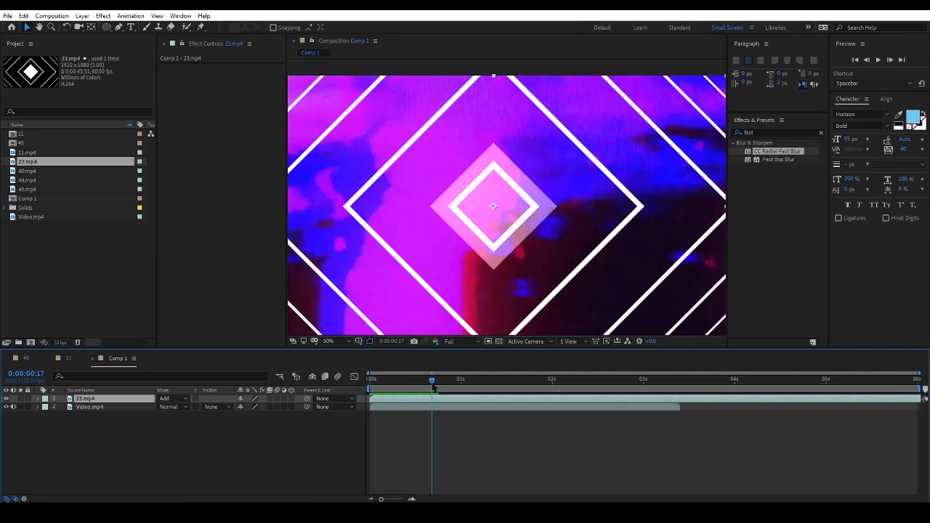
- Duplicate the 23.mp4 layer and set the Video.mp4 layer's track matte to Luma Inverted Matte "23.mp4"
{"action": "key", "text": "ctrl+d"}
{"action": "left_click", "coordinate": [91, 415]}
{"action": "left_click", "coordinate": [209, 415]}
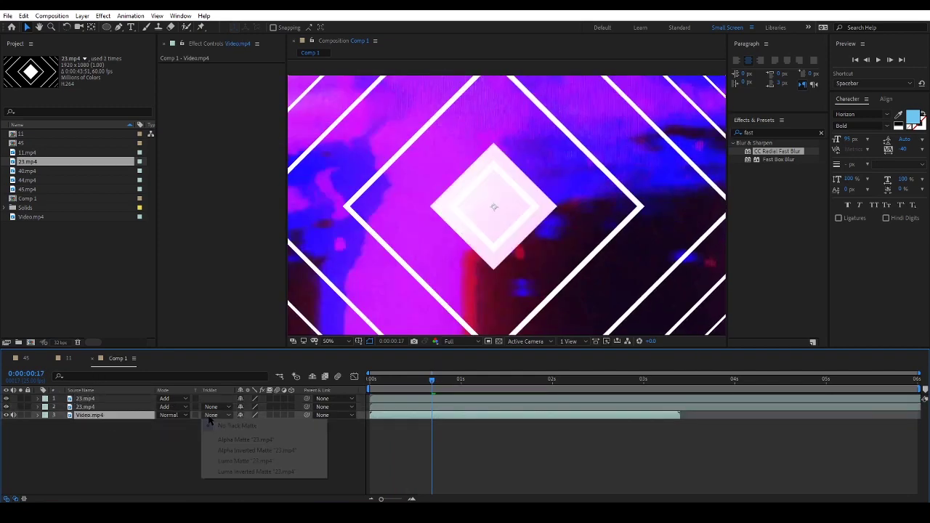
{"action": "left_click", "coordinate": [243, 472]}
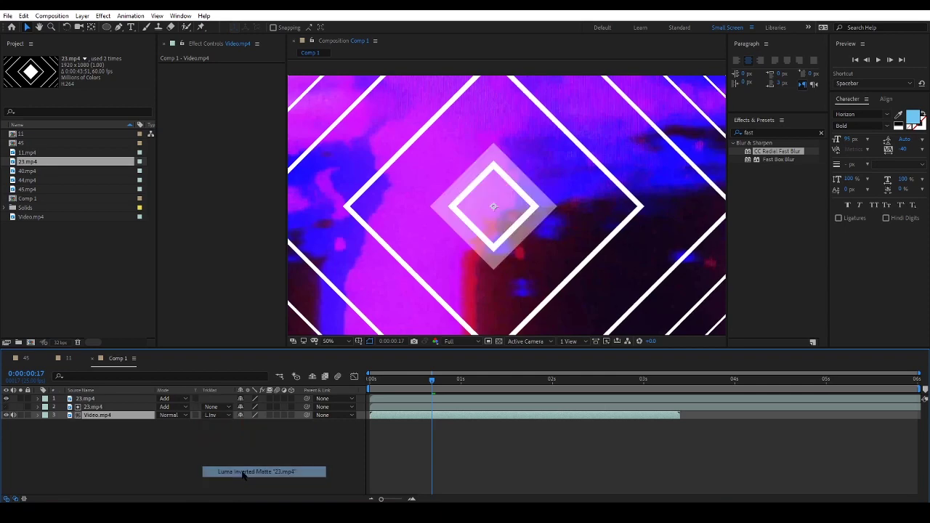
{"action": "left_click", "coordinate": [193, 457]}
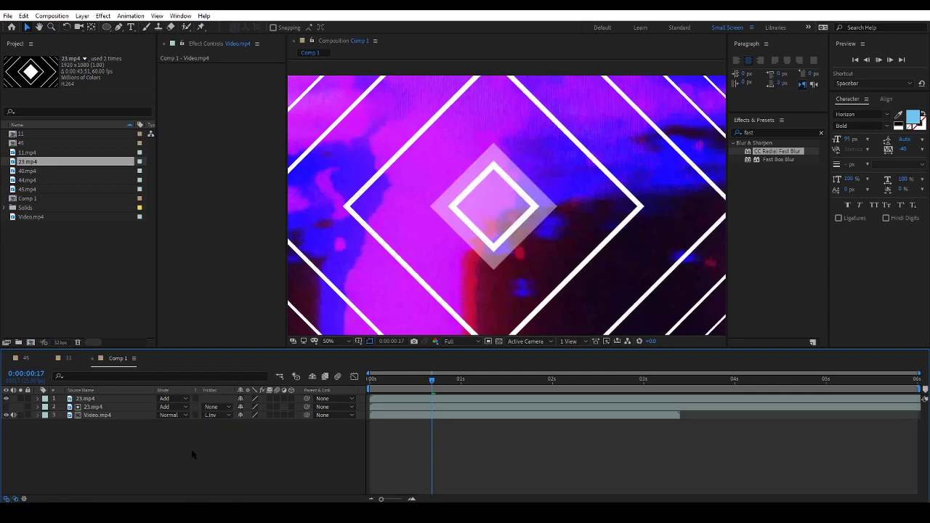
- Preview Comp 1, end its work area where the Video.mp4 layer ends, and return to the first frame
{"action": "key", "text": "space"}
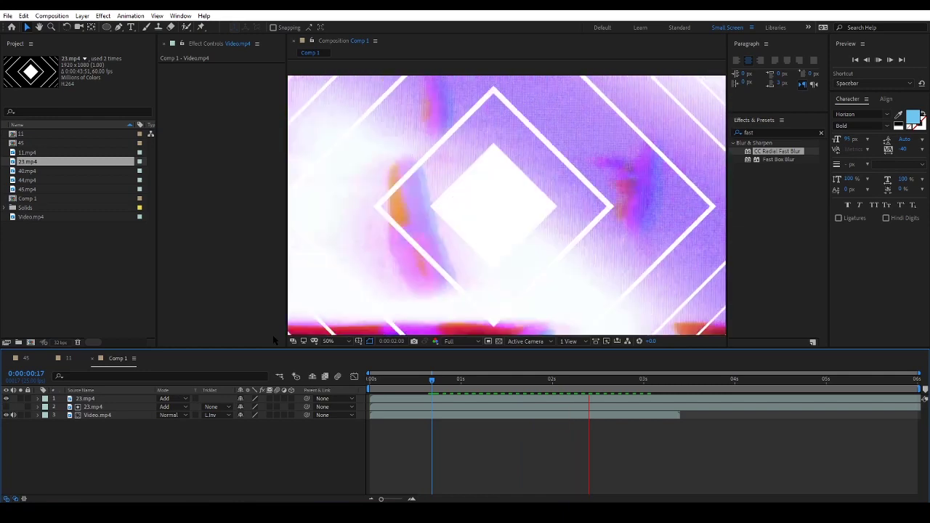
{"action": "key", "text": "space"}
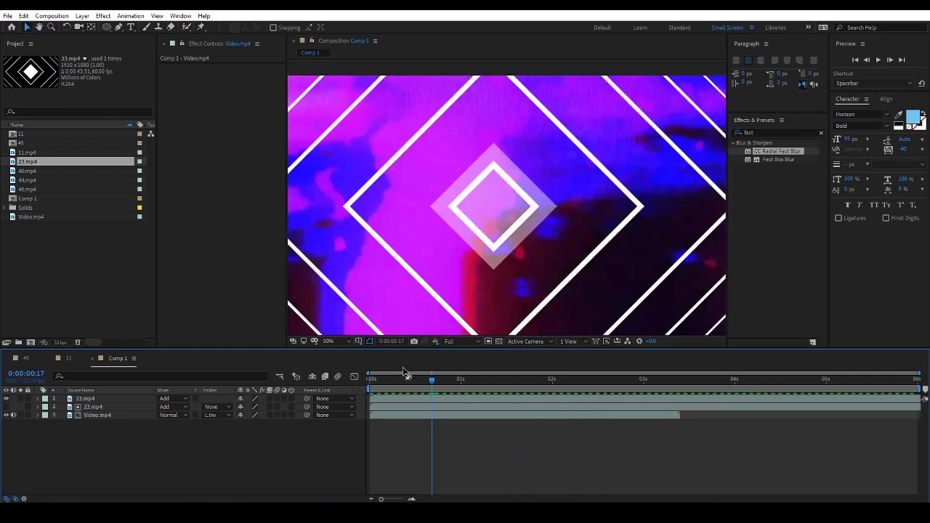
{"action": "key", "text": "space"}
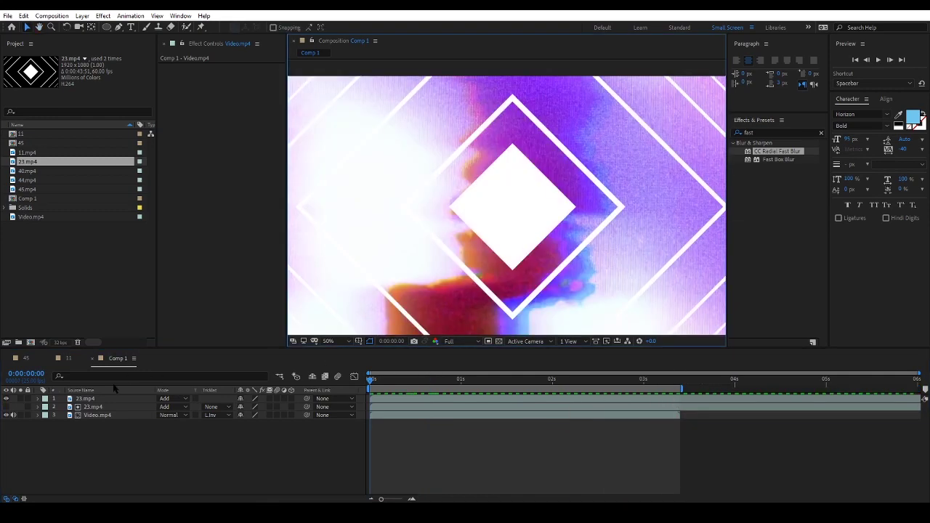
- Duplicate the topmost 23.mp4 layer and shift the copy slightly earlier in time
{"action": "left_click", "coordinate": [87, 399]}
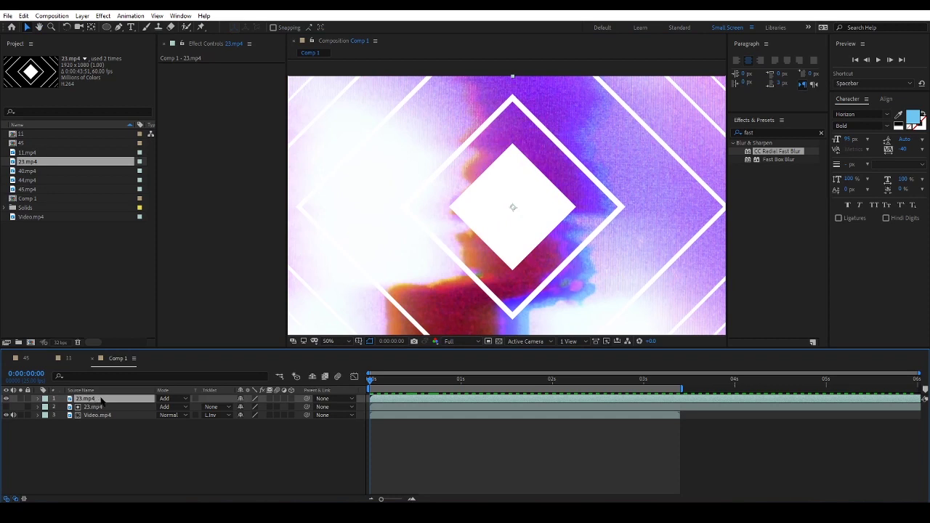
{"action": "left_click", "coordinate": [99, 399], "text": "ctrl"}
{"action": "left_click", "coordinate": [116, 400]}
{"action": "key", "text": "ctrl+d"}
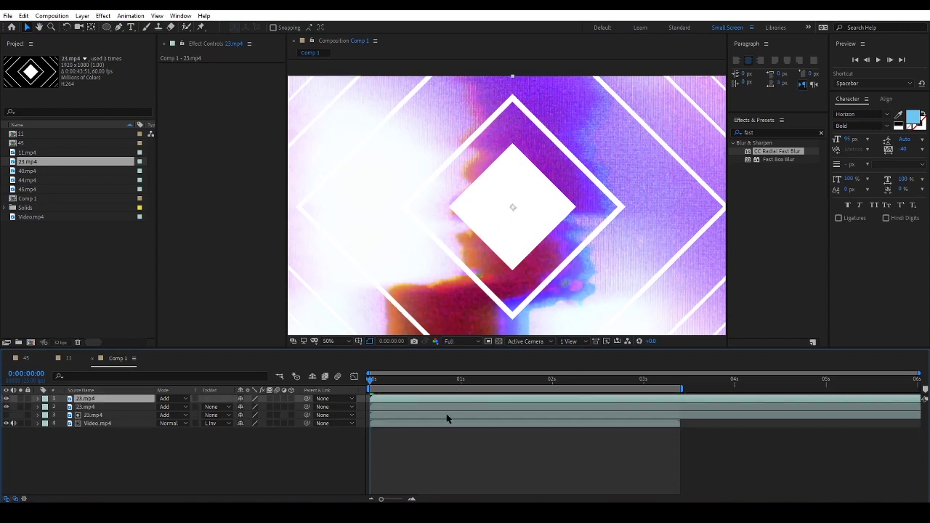
{"action": "left_click_drag", "start_coordinate": [450, 398], "coordinate": [446, 398]}
- Try several blend modes on the topmost 23.mp4 layer, including Screen and Hard Light, and set it to Soft Light
{"action": "left_click", "coordinate": [173, 398]}
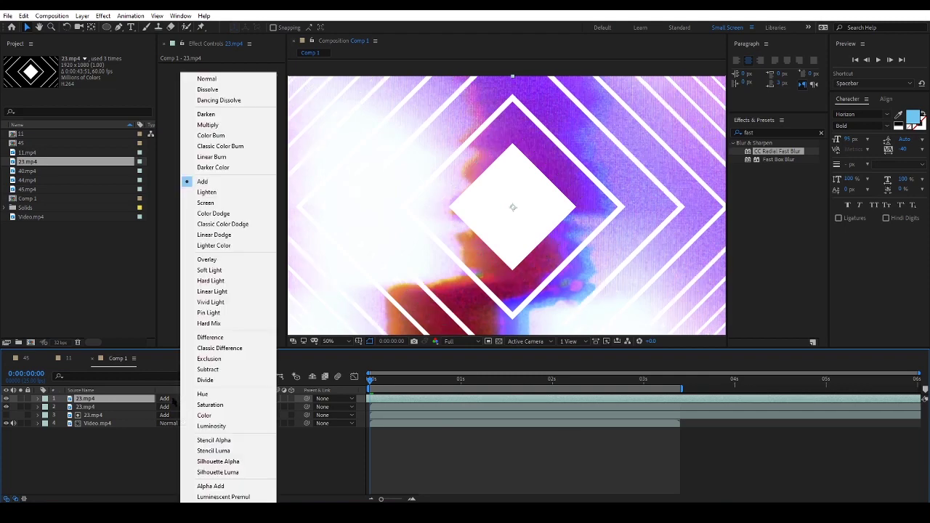
{"action": "left_click", "coordinate": [238, 202]}
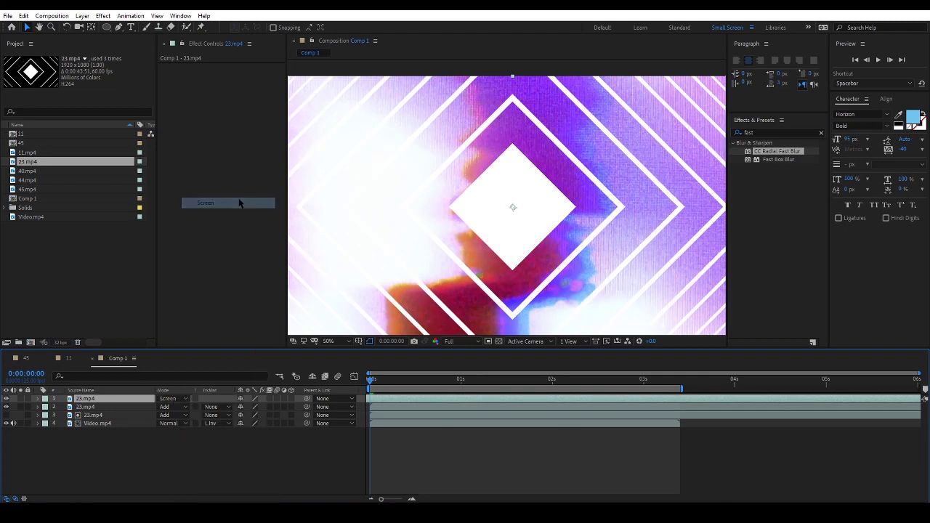
{"action": "key", "text": "shift+equal"}
{"action": "key", "text": "shift+equal"}
{"action": "key", "text": "shift+equal"}
{"action": "key", "text": "shift+equal"}
{"action": "key", "text": "shift+equal"}
{"action": "key", "text": "shift+equal"}
{"action": "key", "text": "shift+equal"}
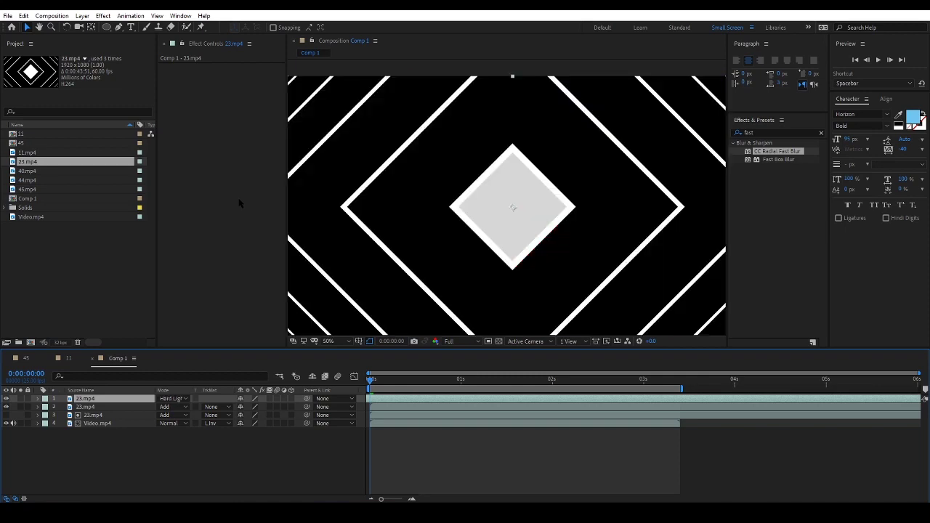
{"action": "key", "text": "shift+minus"}
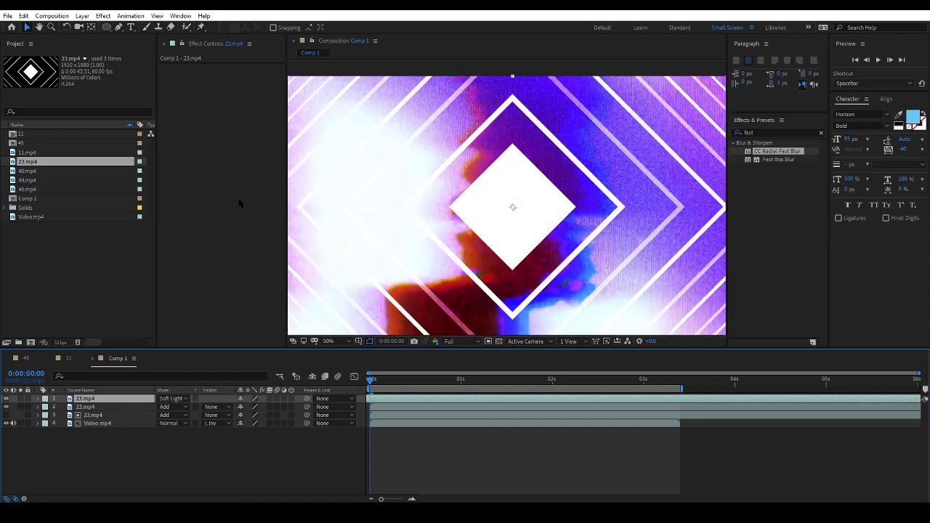
- Play back Comp 1 at full-frame view to check the Soft Light 23.mp4 overlay
{"action": "key", "text": "comma"}
{"action": "key", "text": "period"}
{"action": "key", "text": "comma"}
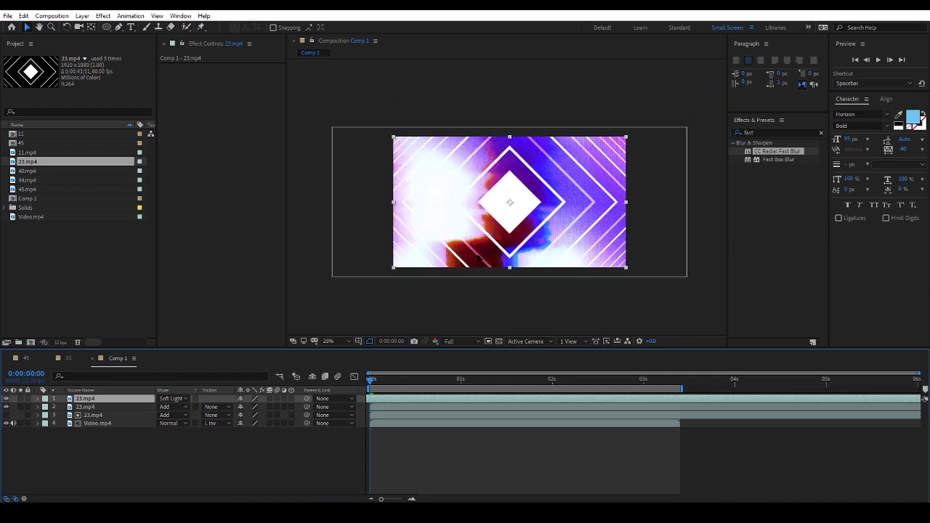
{"action": "key", "text": "space"}
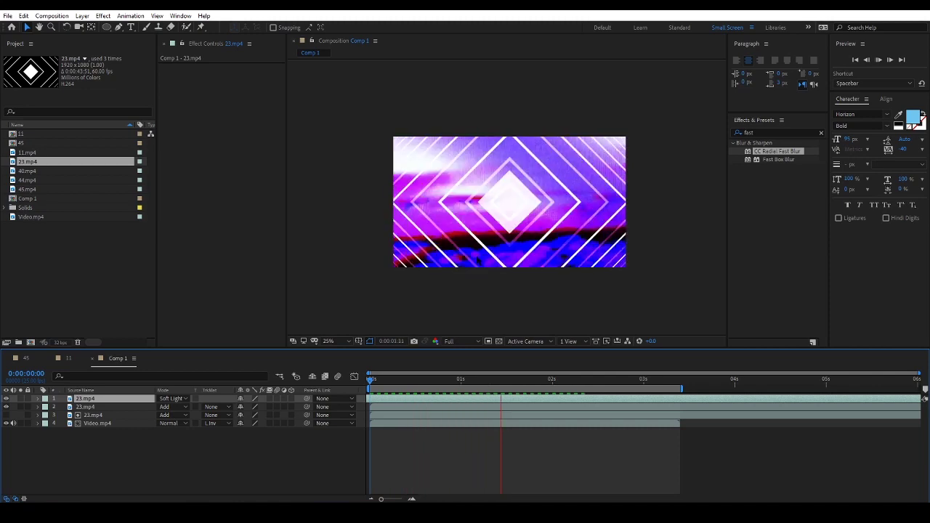
{"action": "key", "text": "space"}
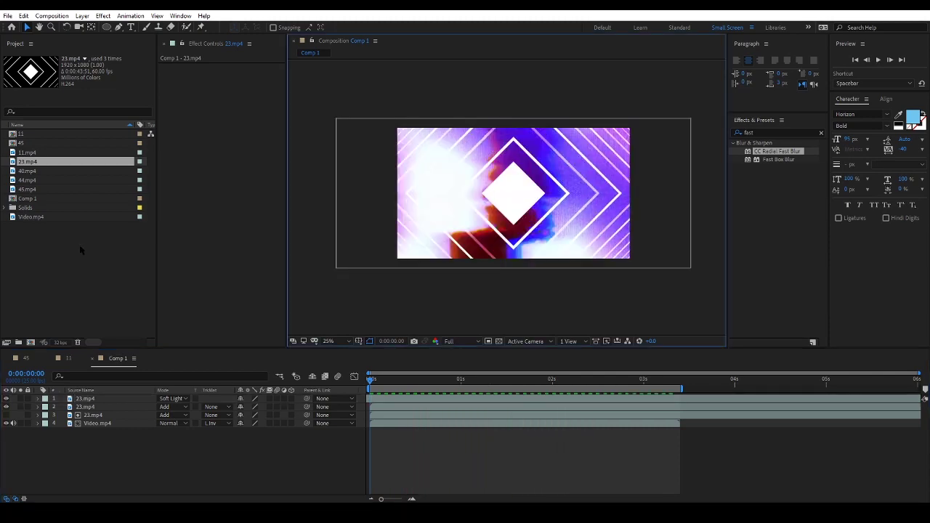
- Import the 08.aep project from the high beat rate folder and open its 08 composition
{"action": "left_click", "coordinate": [33, 244]}
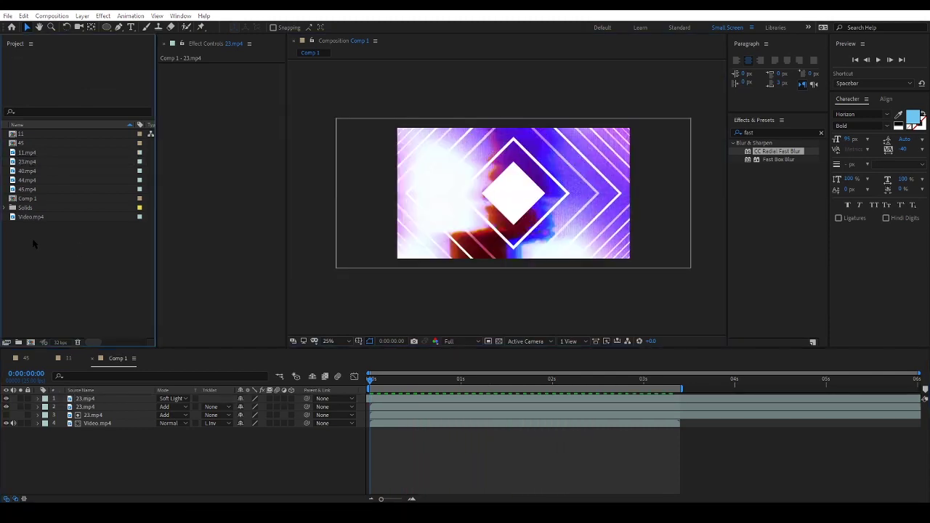
{"action": "double_click", "coordinate": [33, 245]}
{"action": "left_click", "coordinate": [229, 46]}
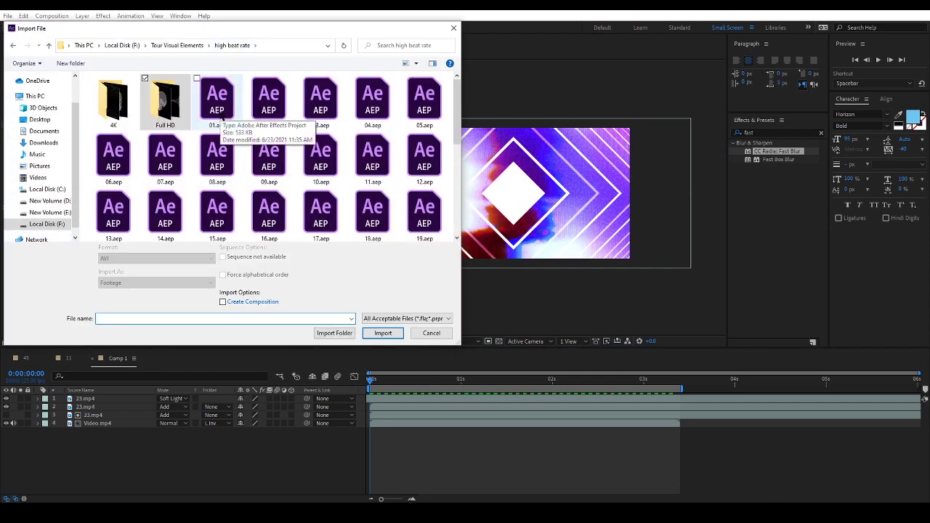
{"action": "double_click", "coordinate": [224, 150]}
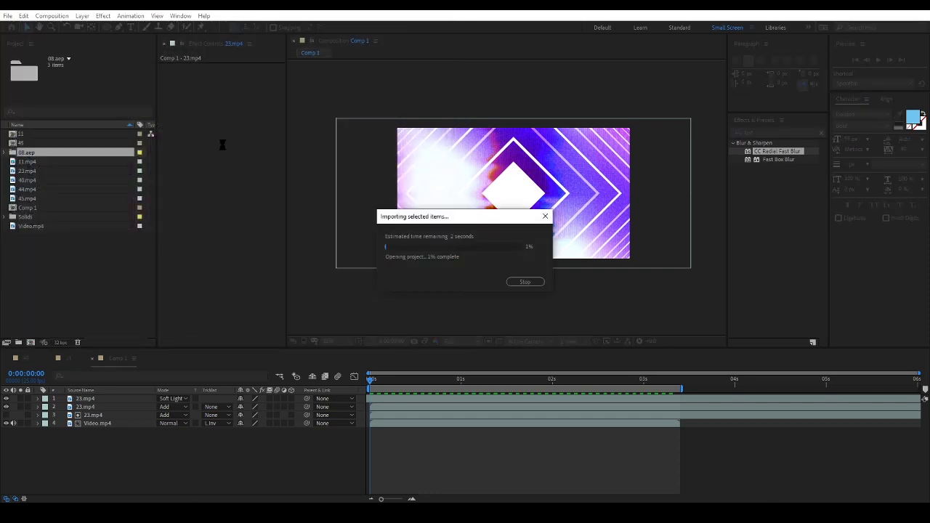
{"action": "double_click", "coordinate": [29, 162]}
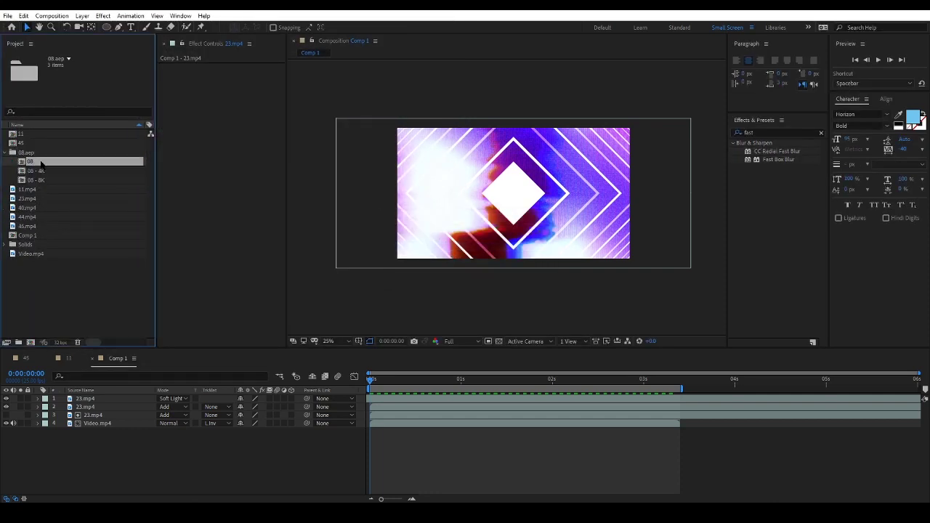
- Set the Color Setting color of the Setting layer in composition 08 to red
{"action": "left_click_drag", "start_coordinate": [429, 215], "coordinate": [317, 197]}
{"action": "scroll", "coordinate": [499, 235], "scroll_direction": "up", "scroll_amount": 3}
{"action": "left_click_drag", "start_coordinate": [498, 232], "coordinate": [520, 207]}
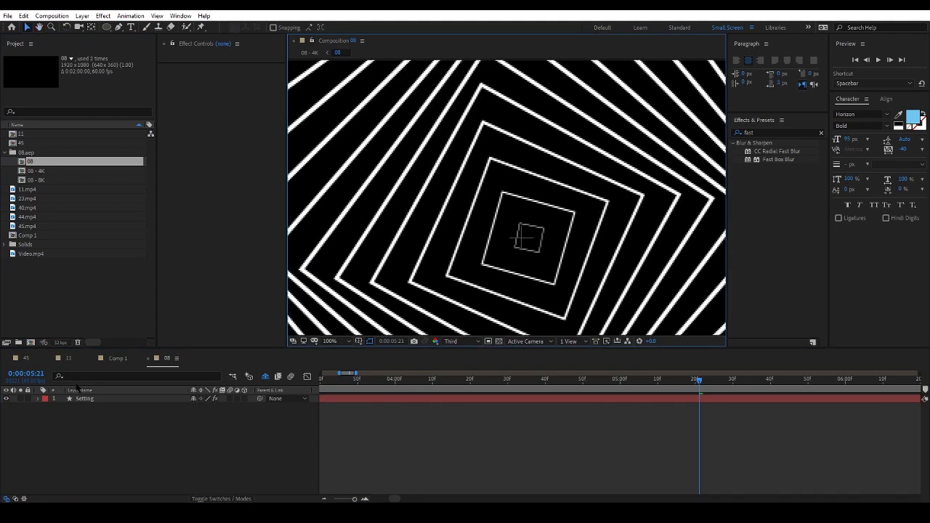
{"action": "left_click", "coordinate": [82, 398]}
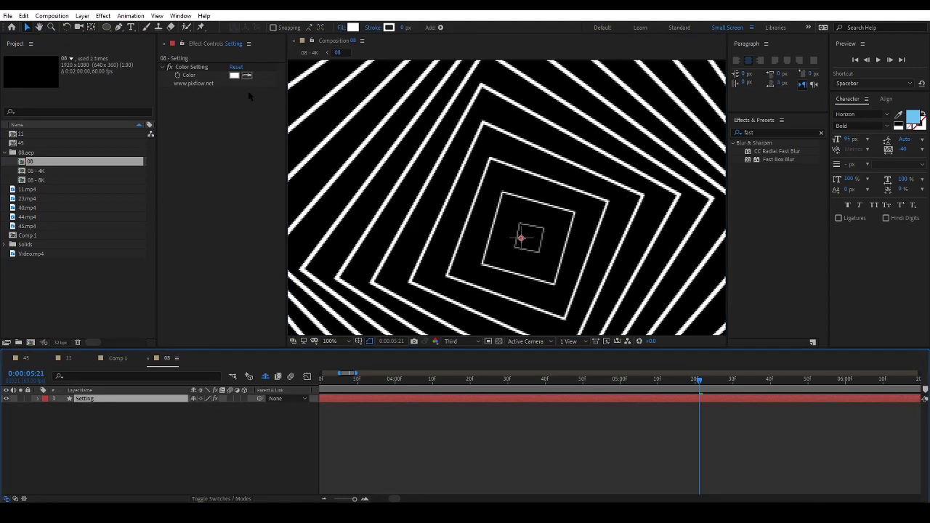
{"action": "left_click", "coordinate": [234, 76]}
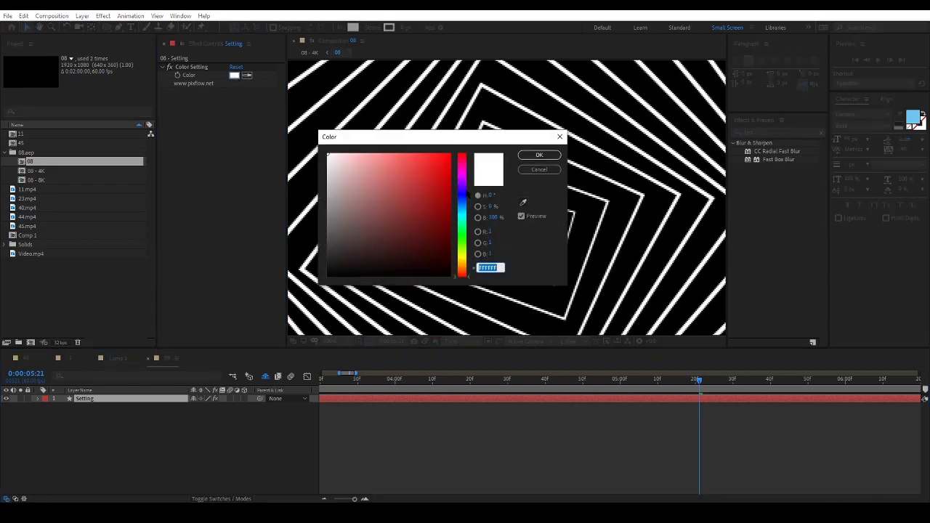
{"action": "left_click_drag", "start_coordinate": [435, 180], "coordinate": [472, 148]}
{"action": "left_click", "coordinate": [538, 155]}
- Import the 06.aep project and select the Setting layer in its 06 composition
{"action": "double_click", "coordinate": [64, 286]}
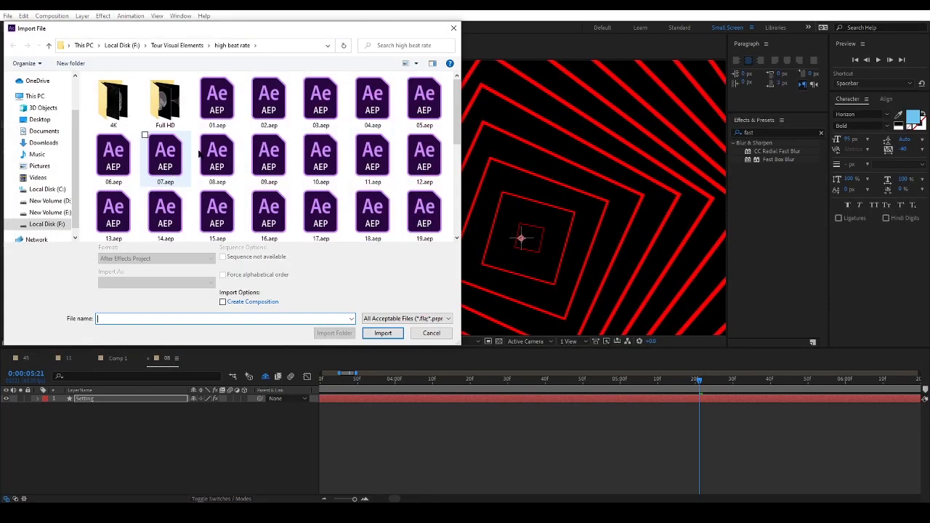
{"action": "double_click", "coordinate": [113, 159]}
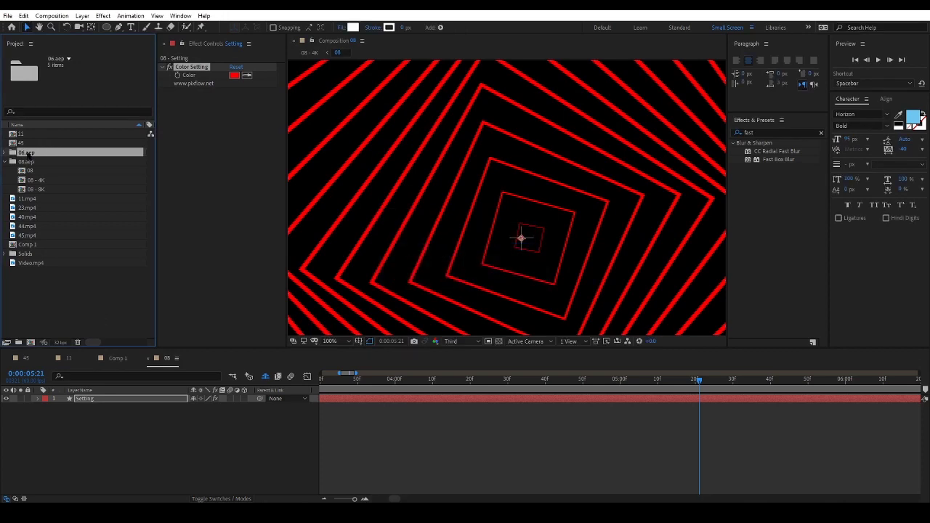
{"action": "double_click", "coordinate": [26, 153]}
{"action": "double_click", "coordinate": [34, 162]}
{"action": "left_click", "coordinate": [129, 397]}
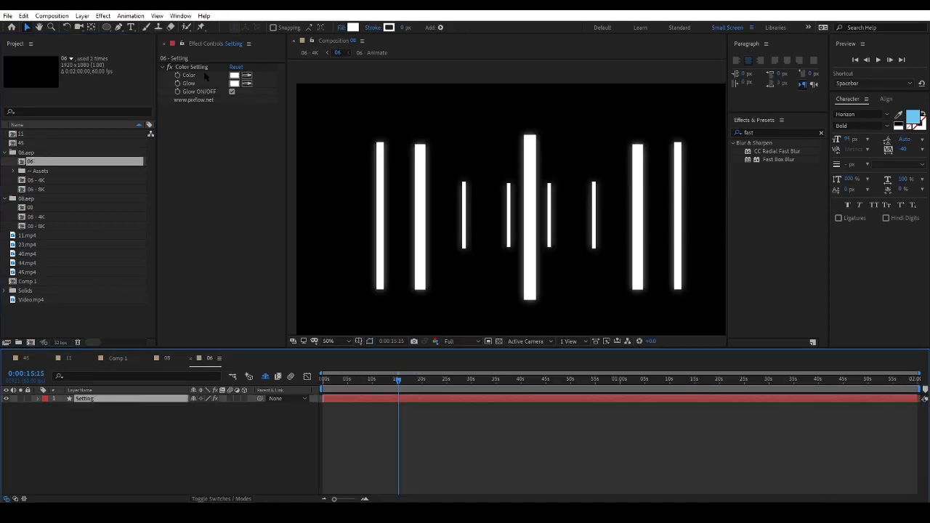
- Compare the bars in composition 06 with the Setting layer's glow off and on
{"action": "scroll", "coordinate": [554, 191], "scroll_direction": "up", "scroll_amount": 4}
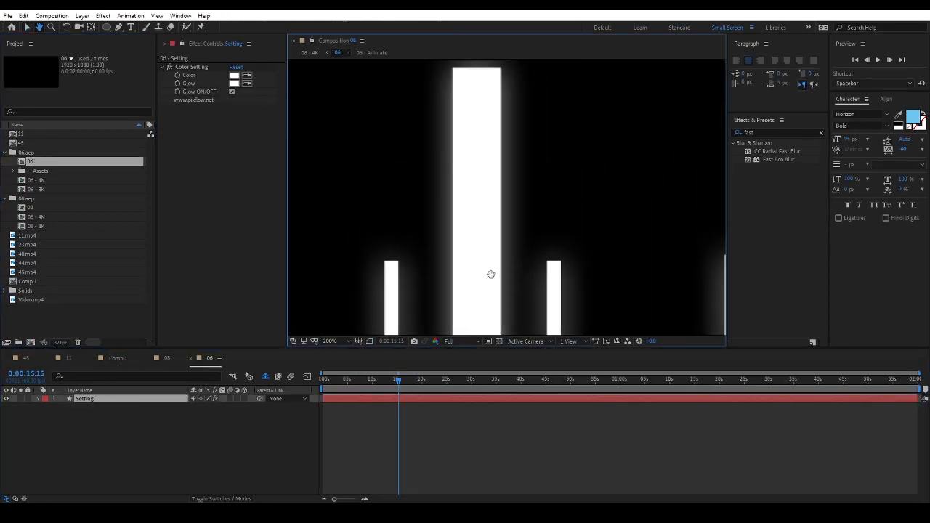
{"action": "left_click", "coordinate": [232, 92]}
{"action": "left_click", "coordinate": [231, 92]}
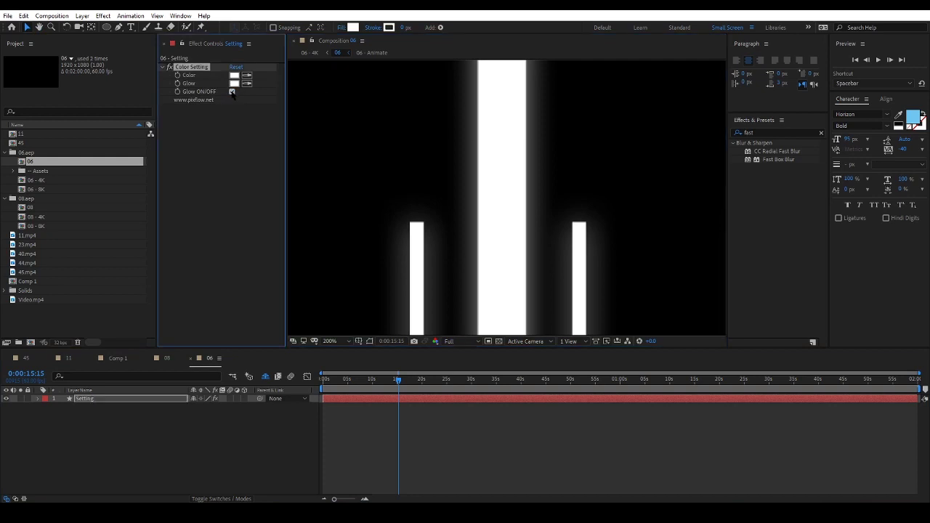
- Set the Setting layer's Color to green 03CA78 and its Glow color to bright cyan
{"action": "left_click", "coordinate": [234, 76]}
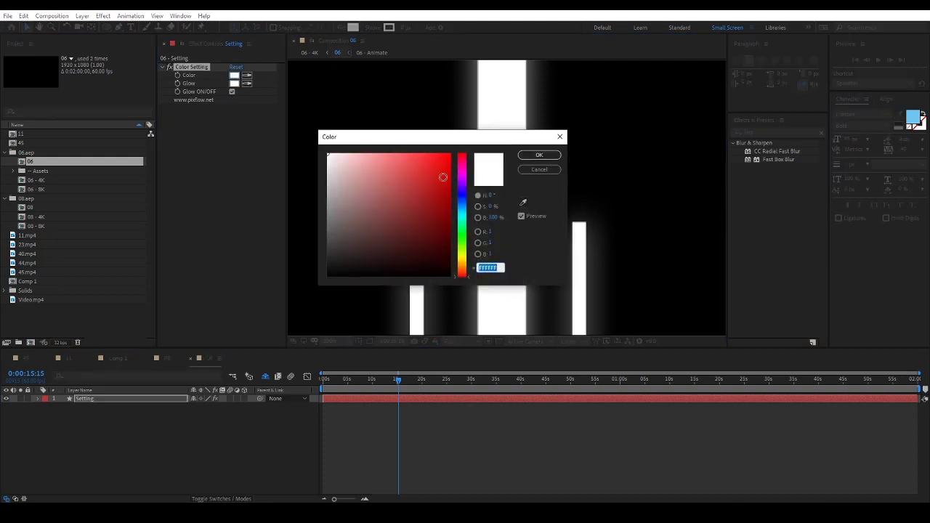
{"action": "left_click", "coordinate": [465, 227]}
{"action": "left_click", "coordinate": [445, 174]}
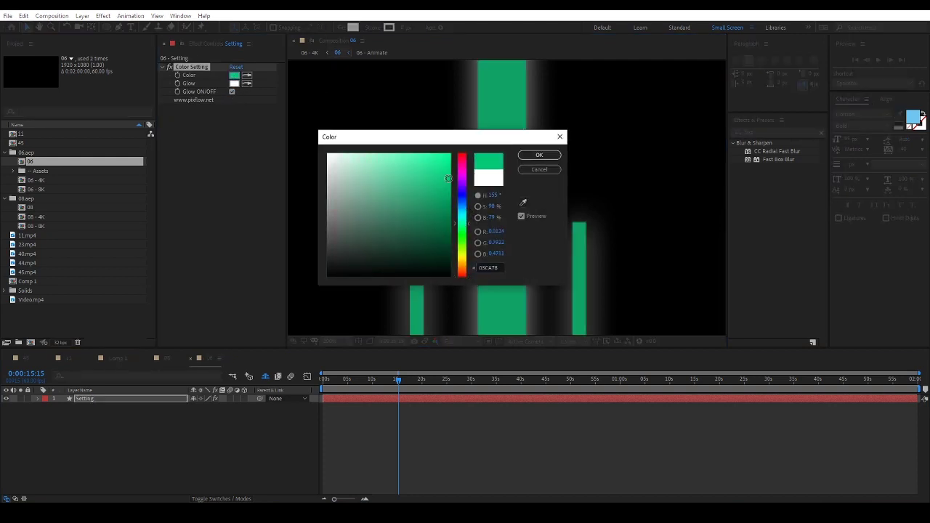
{"action": "left_click", "coordinate": [538, 155]}
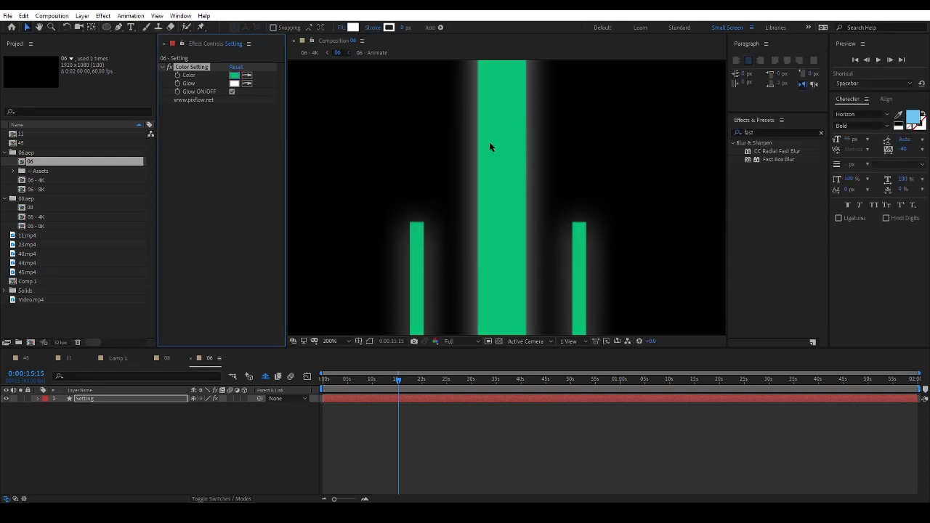
{"action": "left_click", "coordinate": [234, 83]}
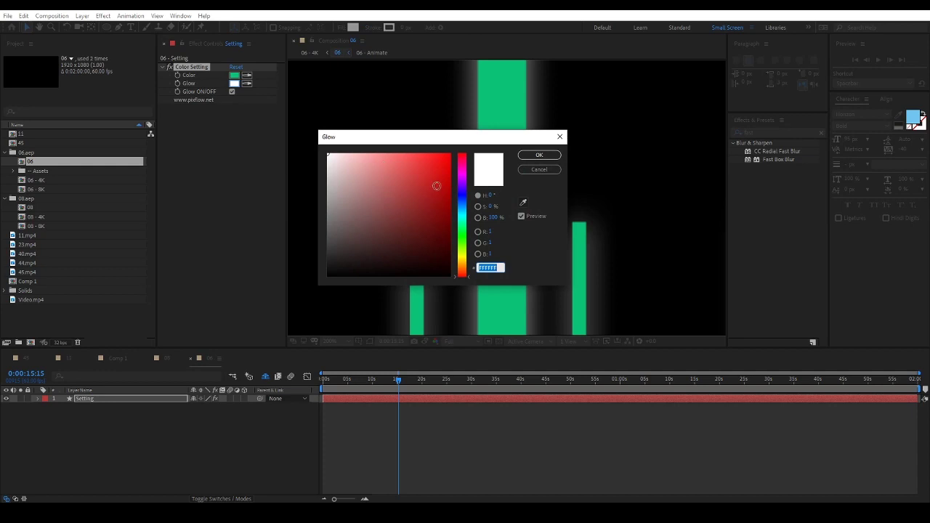
{"action": "left_click", "coordinate": [449, 160]}
{"action": "left_click", "coordinate": [463, 218]}
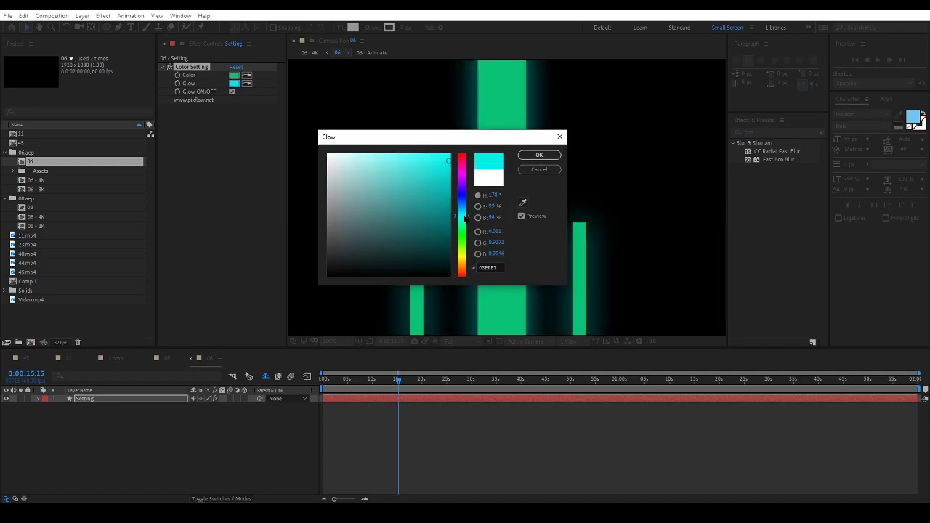
{"action": "left_click", "coordinate": [539, 156]}
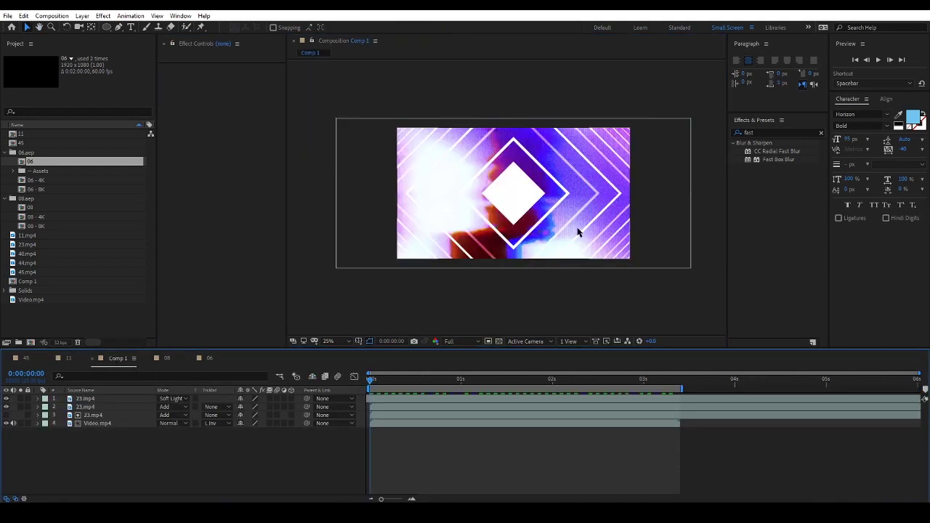
- In Comp 1, apply the Tint effect to the second 23.mp4 layer and map white to red FF0000
{"action": "key", "text": "space"}
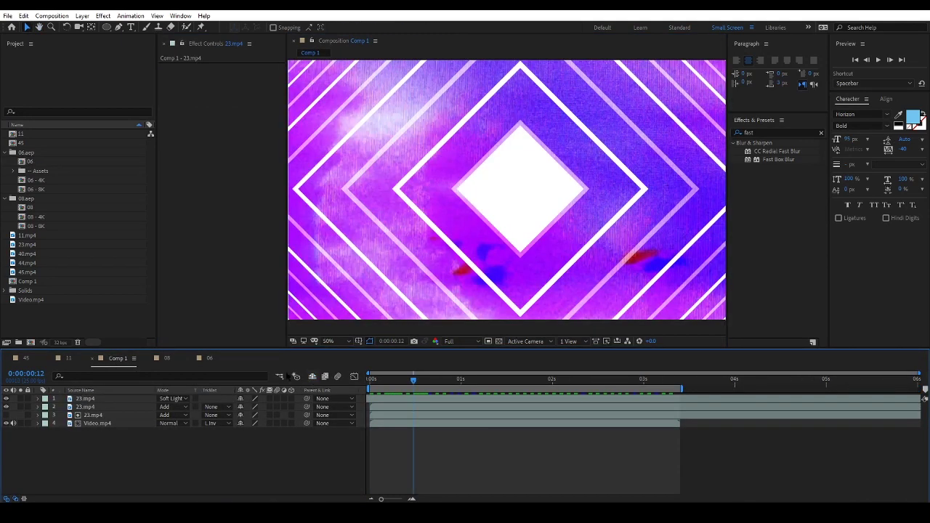
{"action": "left_click", "coordinate": [763, 133]}
{"action": "type", "text": "tint"}
{"action": "left_click_drag", "start_coordinate": [768, 184], "coordinate": [552, 407]}
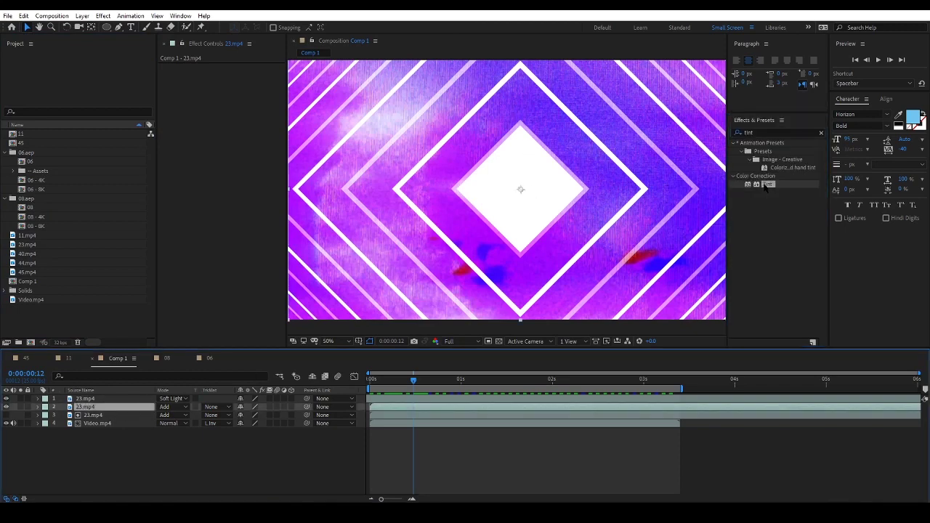
{"action": "double_click", "coordinate": [766, 185]}
{"action": "left_click", "coordinate": [234, 83]}
{"action": "left_click", "coordinate": [726, 168]}
{"action": "left_click", "coordinate": [801, 170]}
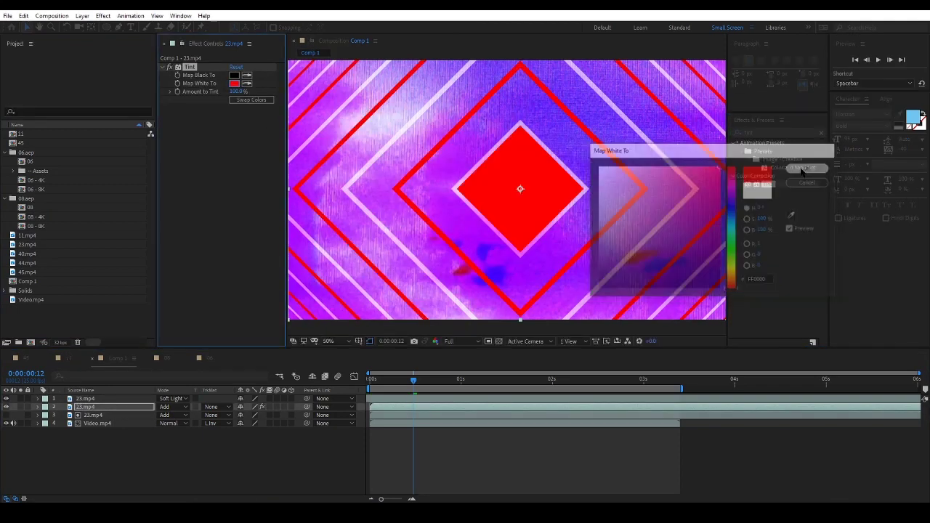
- Add a Glow effect to the tinted 23.mp4 layer with threshold 78.8%, radius 19 and intensity 1.3
{"action": "key", "text": "ctrl+space"}
{"action": "type", "text": "glo"}
{"action": "key", "text": "Return"}
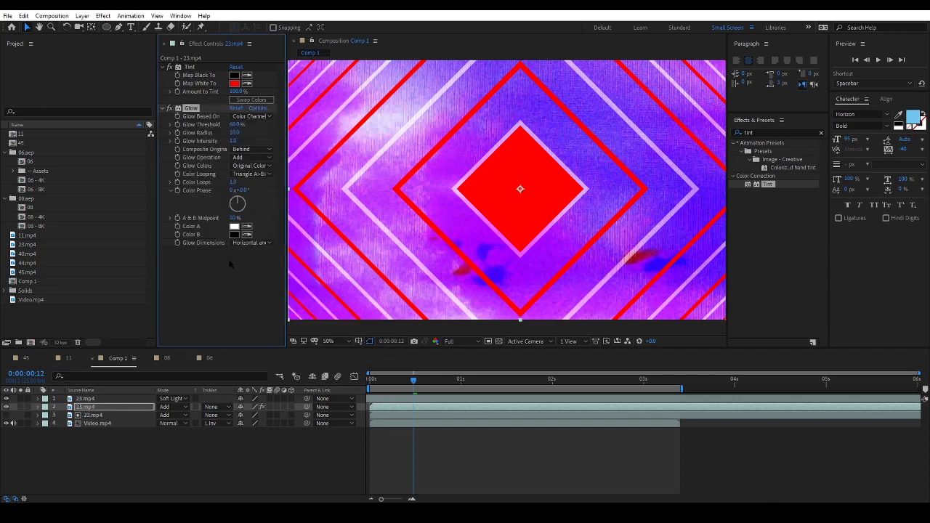
{"action": "mouse_move", "coordinate": [237, 124]}
{"action": "left_mouse_down"}
{"action": "mouse_move", "coordinate": [247, 124]}
{"action": "mouse_move", "coordinate": [239, 133]}
{"action": "left_mouse_up"}
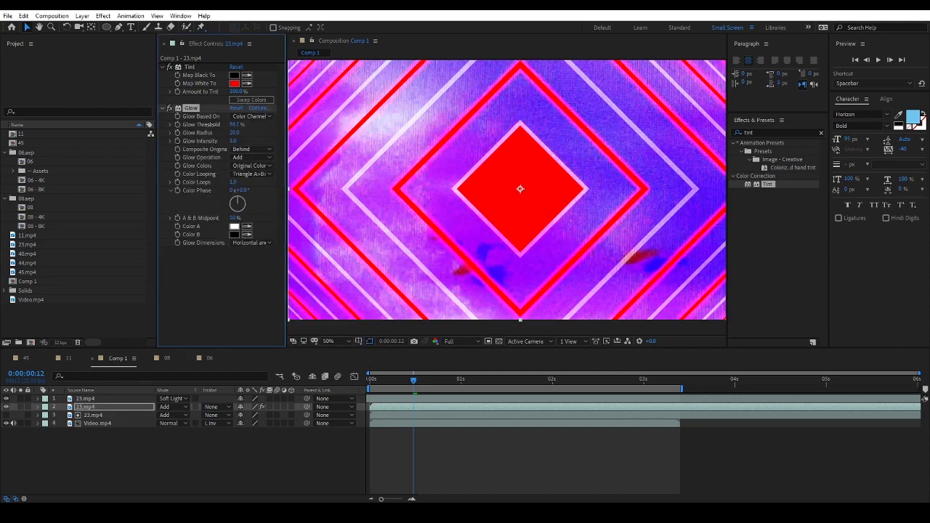
{"action": "left_click_drag", "start_coordinate": [318, 133], "coordinate": [332, 135]}
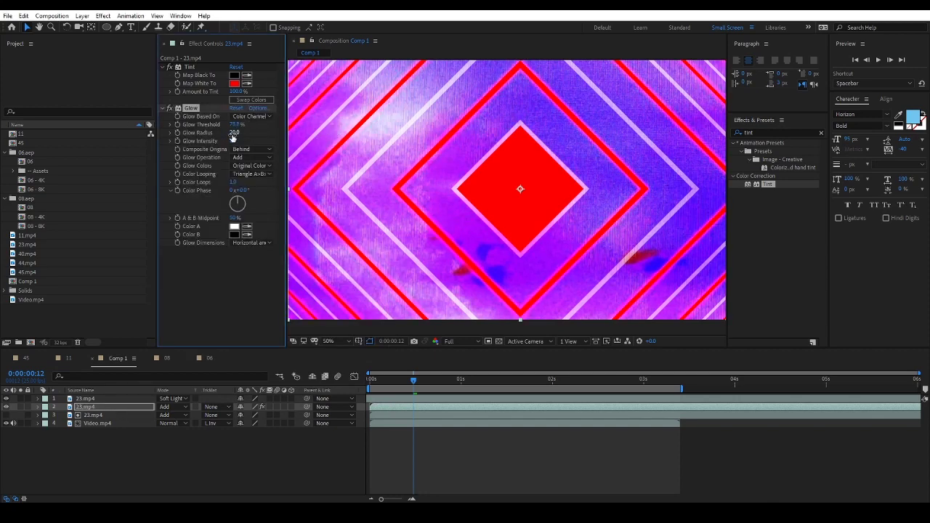
{"action": "left_click_drag", "start_coordinate": [233, 134], "coordinate": [232, 135]}
{"action": "left_click_drag", "start_coordinate": [233, 141], "coordinate": [236, 141]}
- Set the Glow operation to Screen, its A & B Midpoint to 38% and its effect opacity to 37%
{"action": "left_click", "coordinate": [251, 158]}
{"action": "left_click", "coordinate": [259, 201]}
{"action": "left_click", "coordinate": [252, 158]}
{"action": "left_click", "coordinate": [256, 220]}
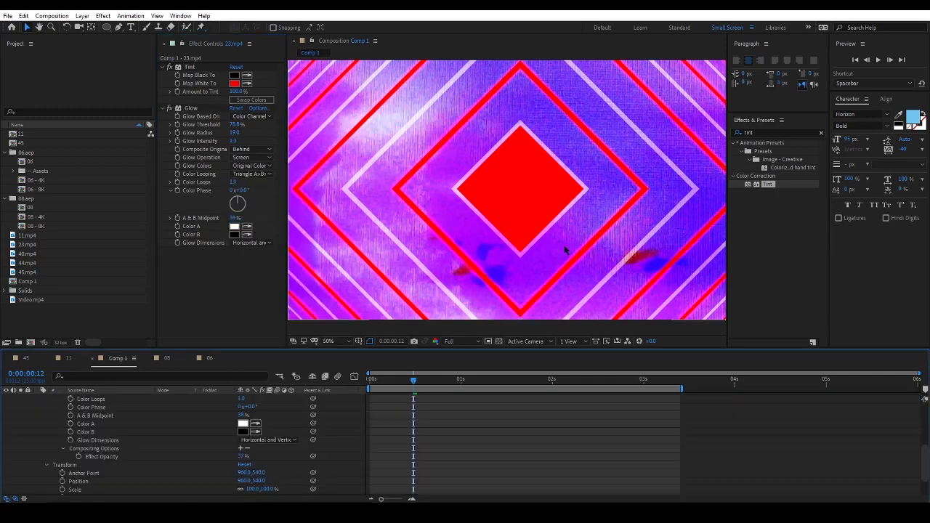
- Play back Comp 1 and examine the red tinted lines and their glow up close at another frame
{"action": "scroll", "coordinate": [565, 250], "scroll_direction": "down", "scroll_amount": 3}
{"action": "scroll", "coordinate": [565, 250], "scroll_direction": "up", "scroll_amount": 1}
{"action": "key", "text": "space"}
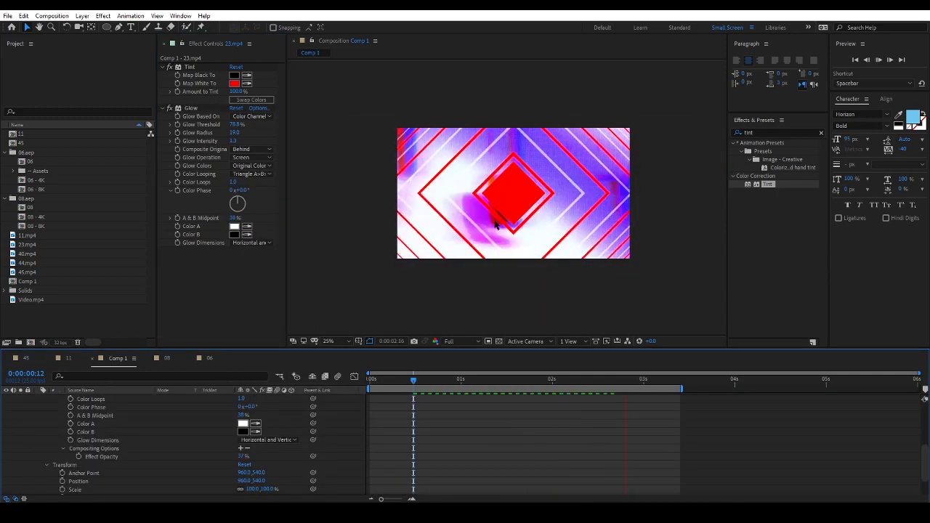
{"action": "key", "text": "period"}
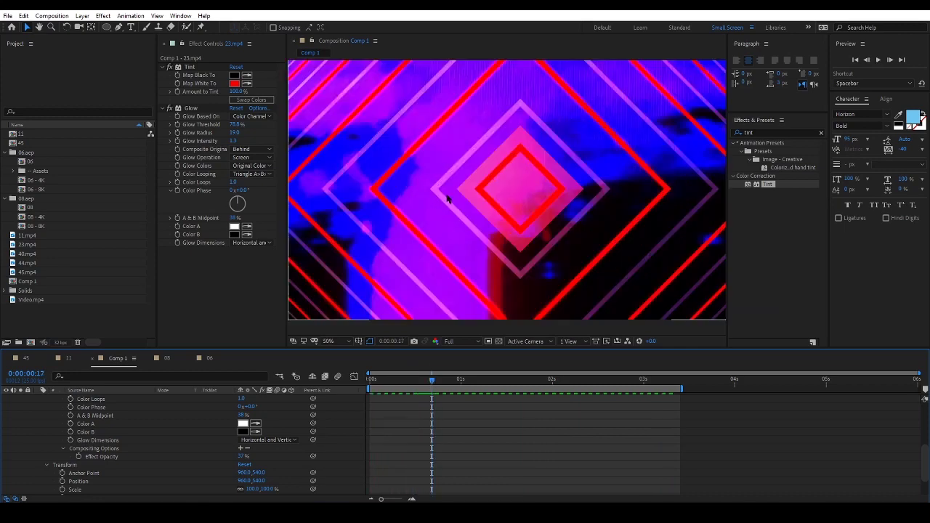
{"action": "scroll", "coordinate": [449, 200], "scroll_direction": "up", "scroll_amount": 2}
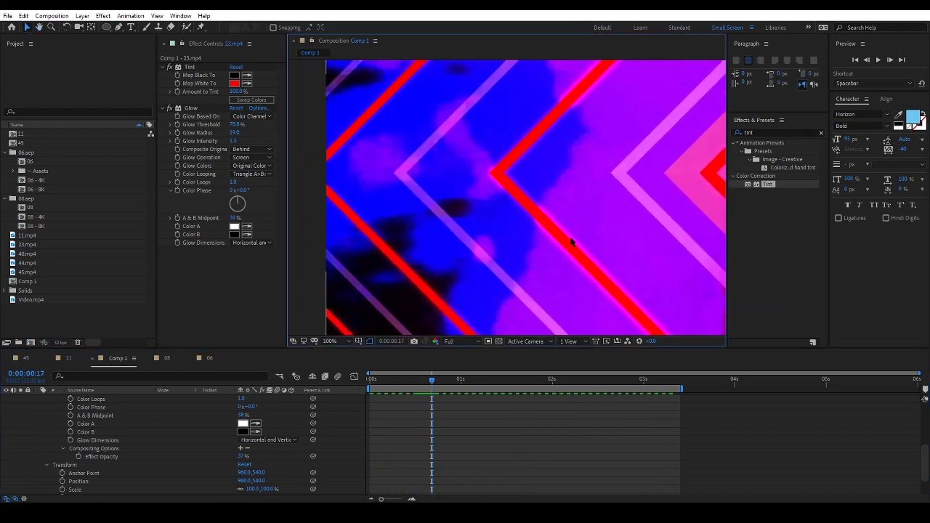
{"action": "left_click_drag", "start_coordinate": [531, 228], "coordinate": [497, 290]}
{"action": "left_click_drag", "start_coordinate": [542, 180], "coordinate": [498, 256]}
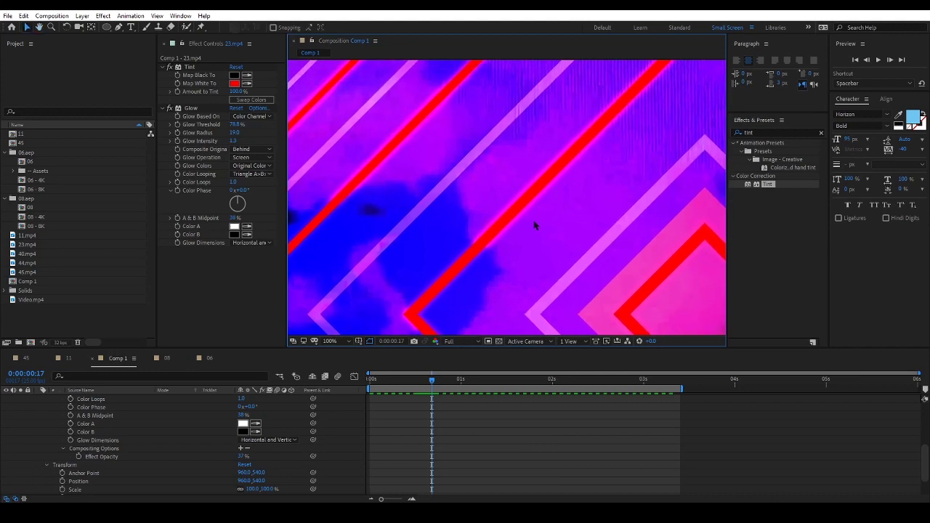
{"action": "scroll", "coordinate": [533, 225], "scroll_direction": "down", "scroll_amount": 1}
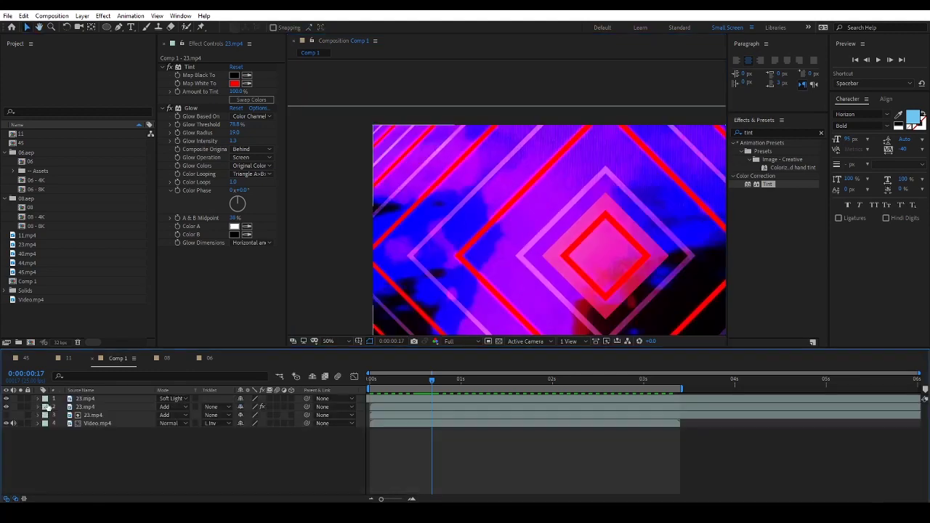
- Copy Adjustment Layer 1 with its effects from composition 11 and paste it above all layers in Comp 1
{"action": "left_click", "coordinate": [69, 358]}
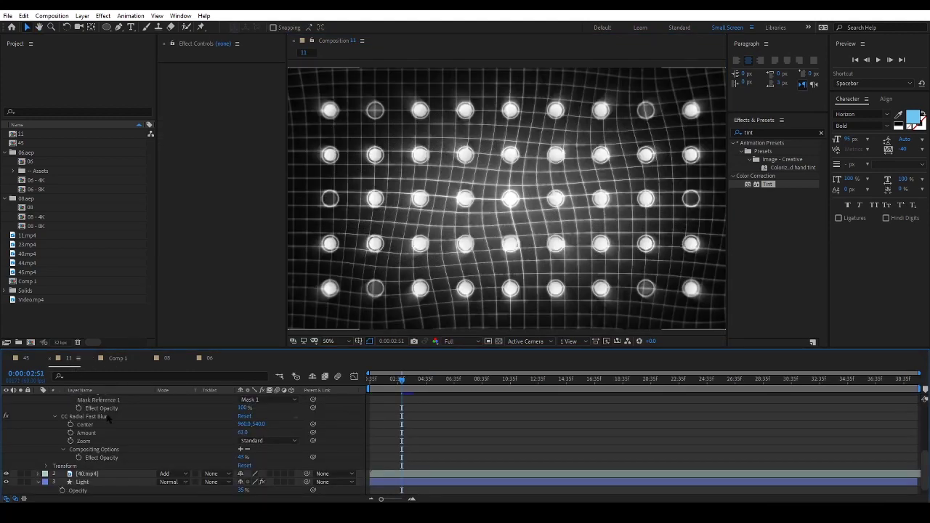
{"action": "left_click", "coordinate": [104, 398]}
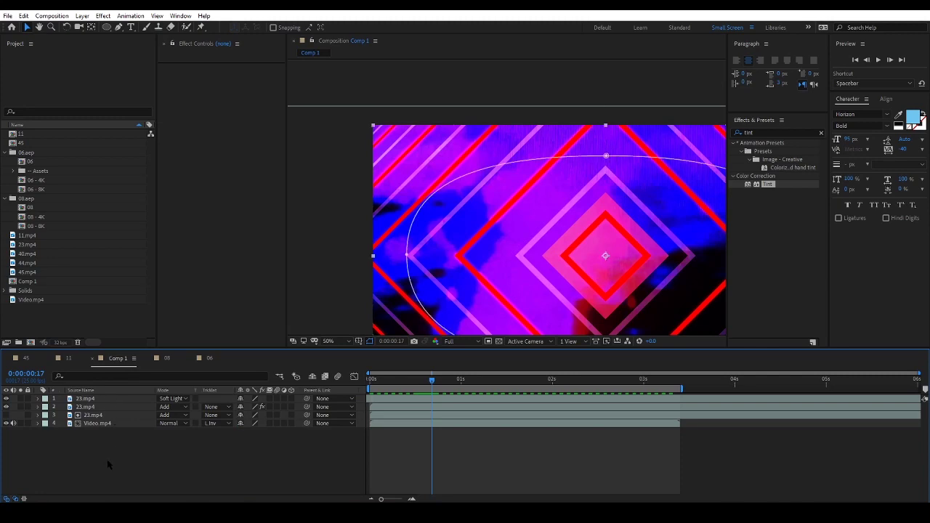
{"action": "key", "text": "ctrl+v"}
{"action": "scroll", "coordinate": [503, 222], "scroll_direction": "down", "scroll_amount": 2}
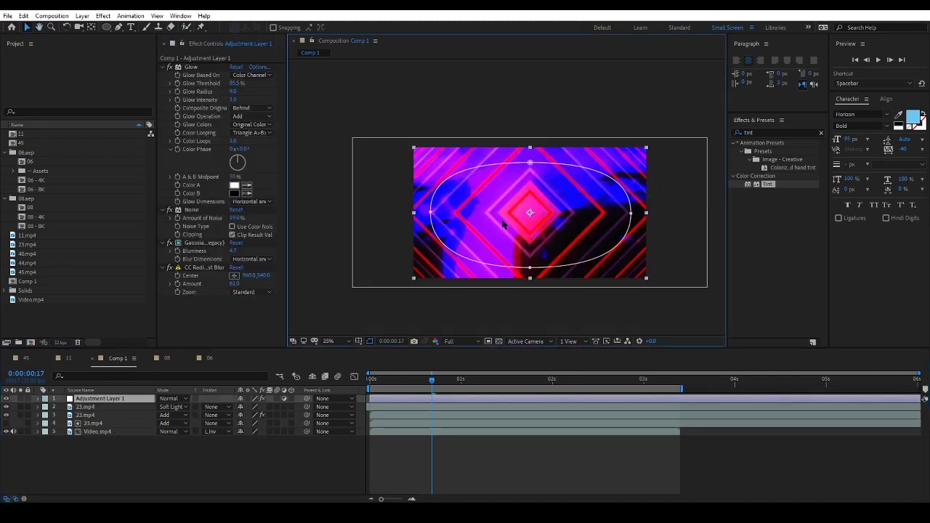